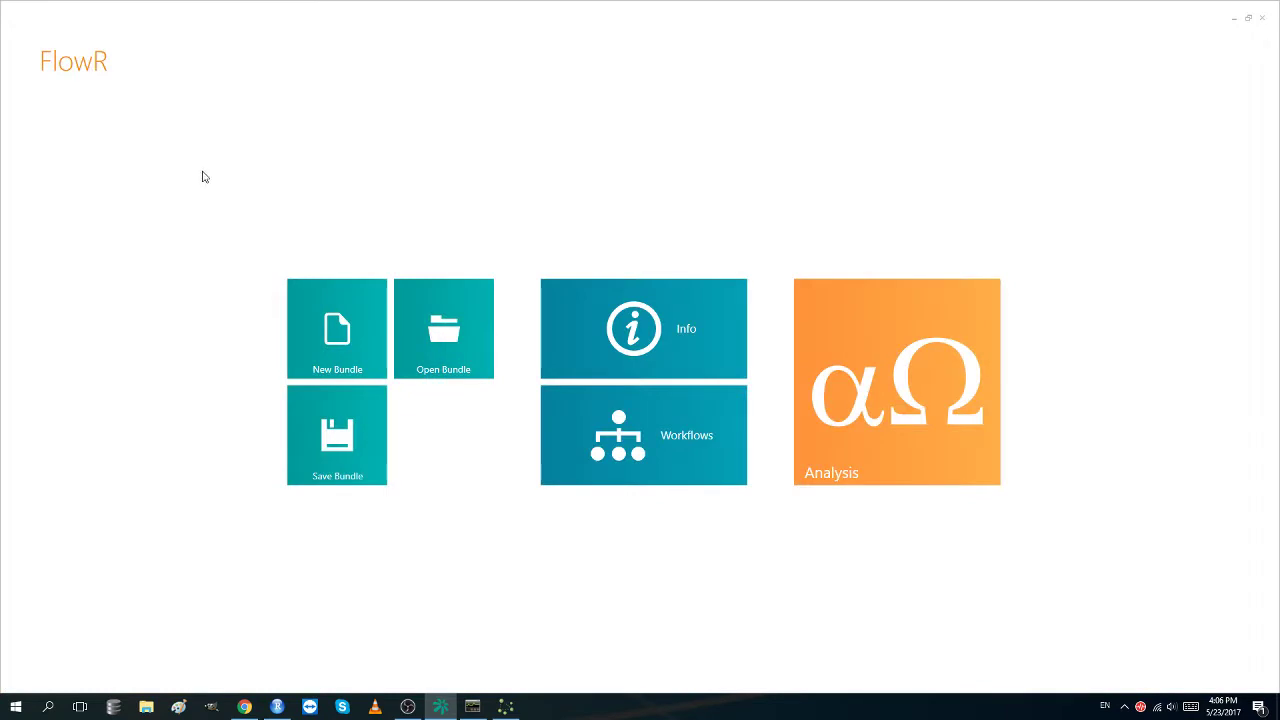
Open the workflows view and look through the workflow diagrams from Data Preparation to Data Exploration, returning to Side Preference.
{"action": "left_click", "coordinate": [705, 430]}
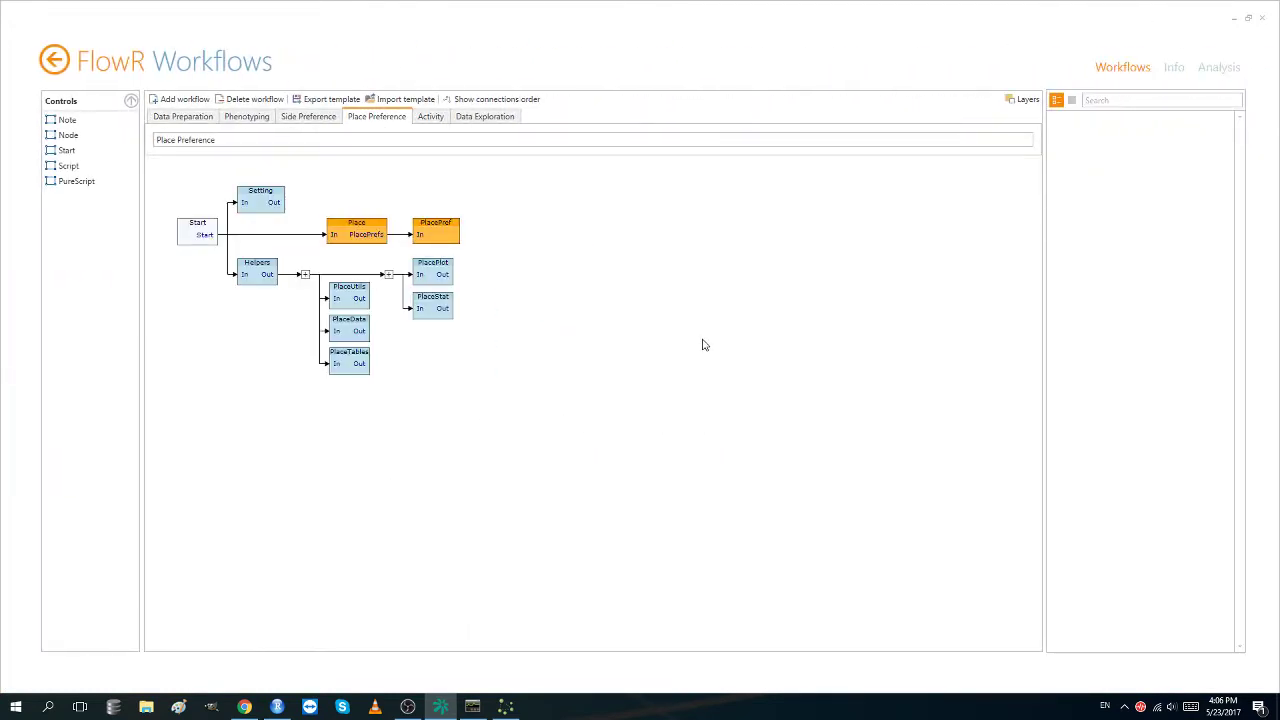
{"action": "left_click", "coordinate": [185, 120]}
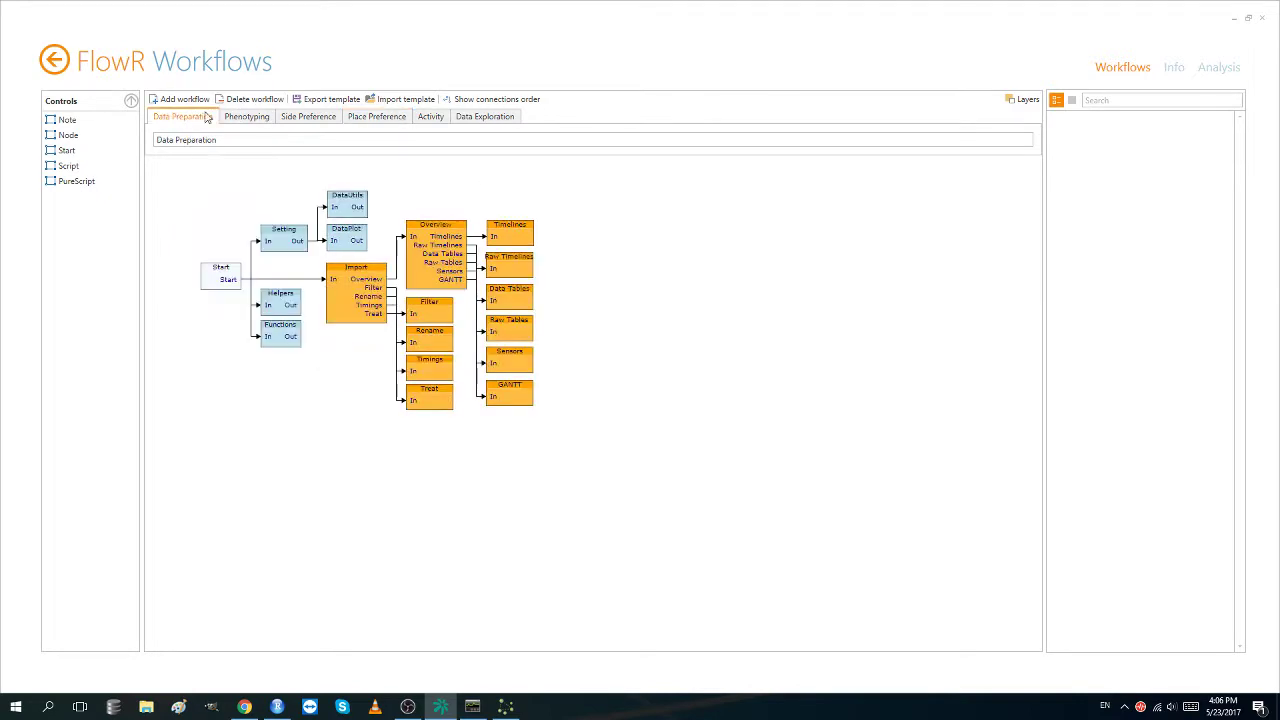
{"action": "left_click", "coordinate": [241, 117]}
{"action": "left_click", "coordinate": [314, 117]}
{"action": "left_click", "coordinate": [388, 117]}
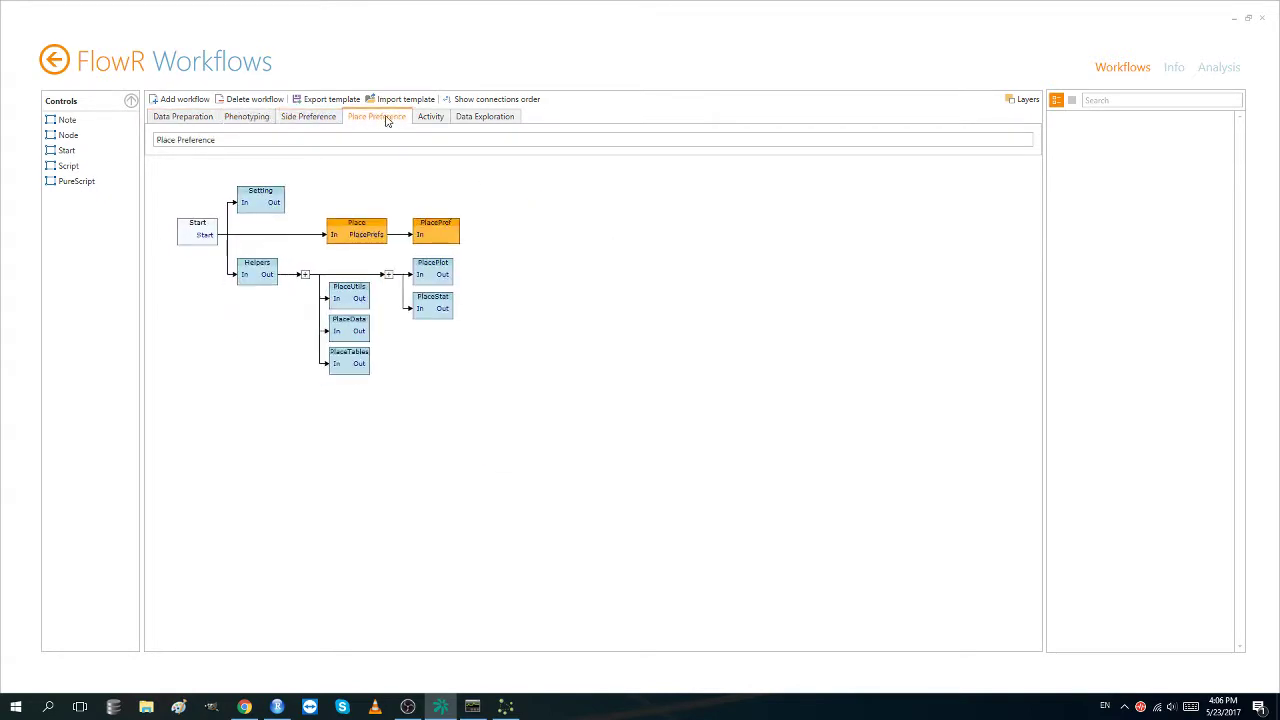
{"action": "left_click", "coordinate": [437, 118]}
{"action": "left_click", "coordinate": [480, 118]}
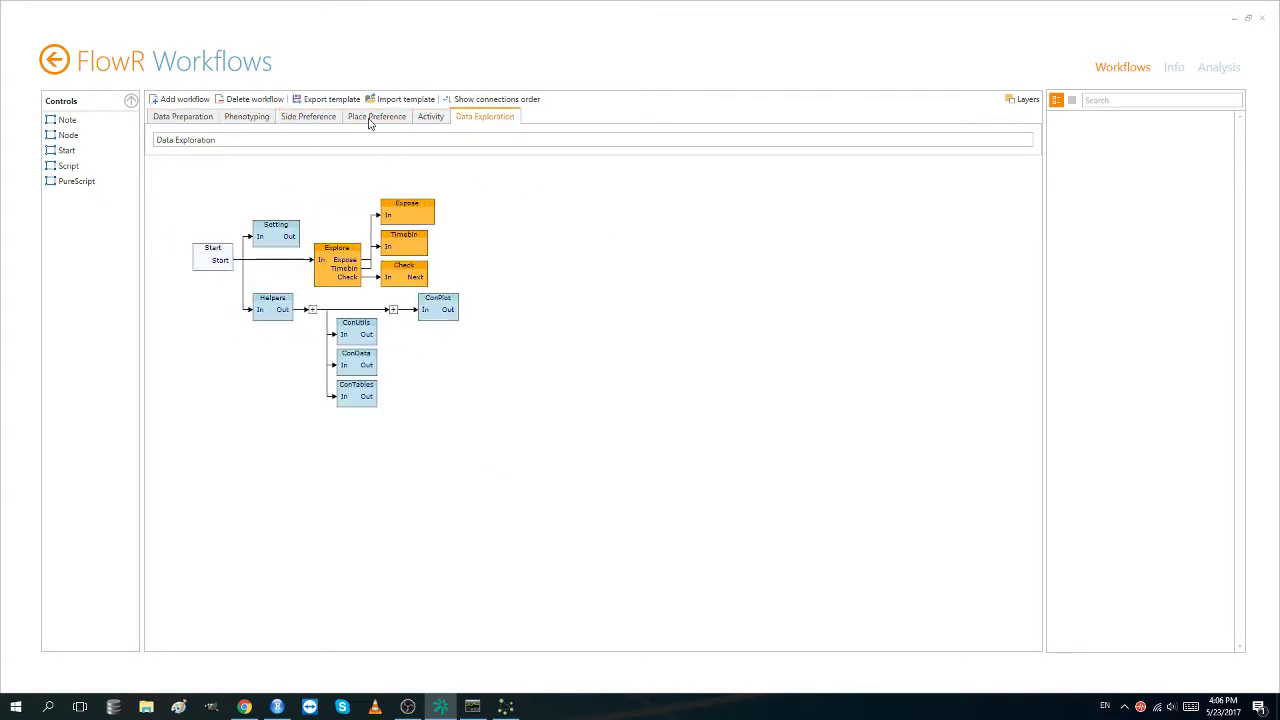
{"action": "left_click", "coordinate": [289, 119]}
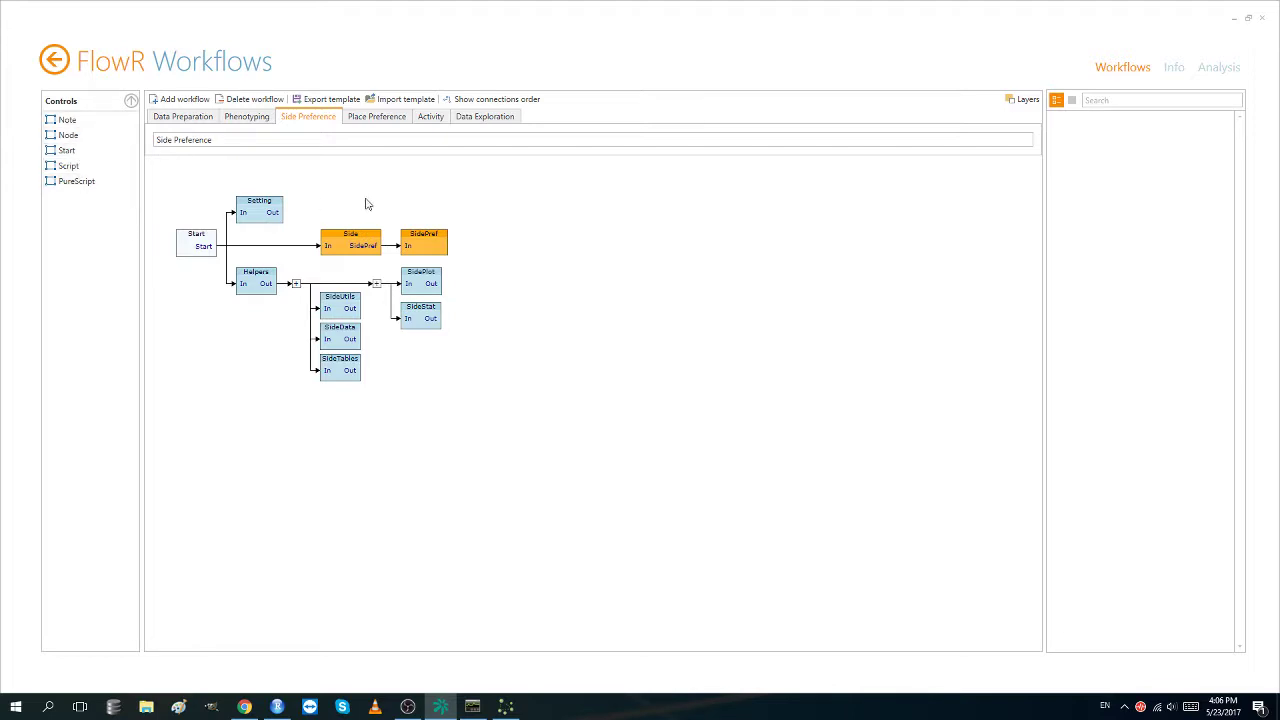
Examine the Side node's script, including the flowR list definition and the conditional block below it, and close it without changes.
{"action": "left_click", "coordinate": [351, 240]}
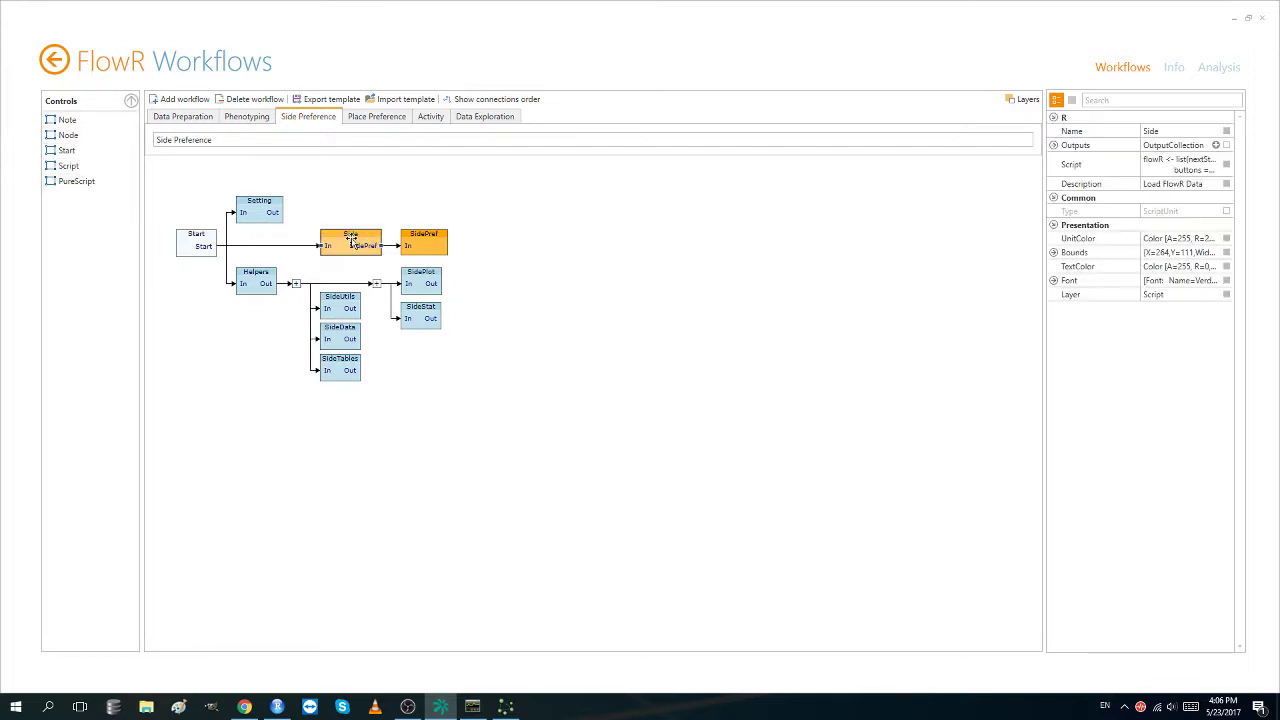
{"action": "left_click", "coordinate": [1216, 167]}
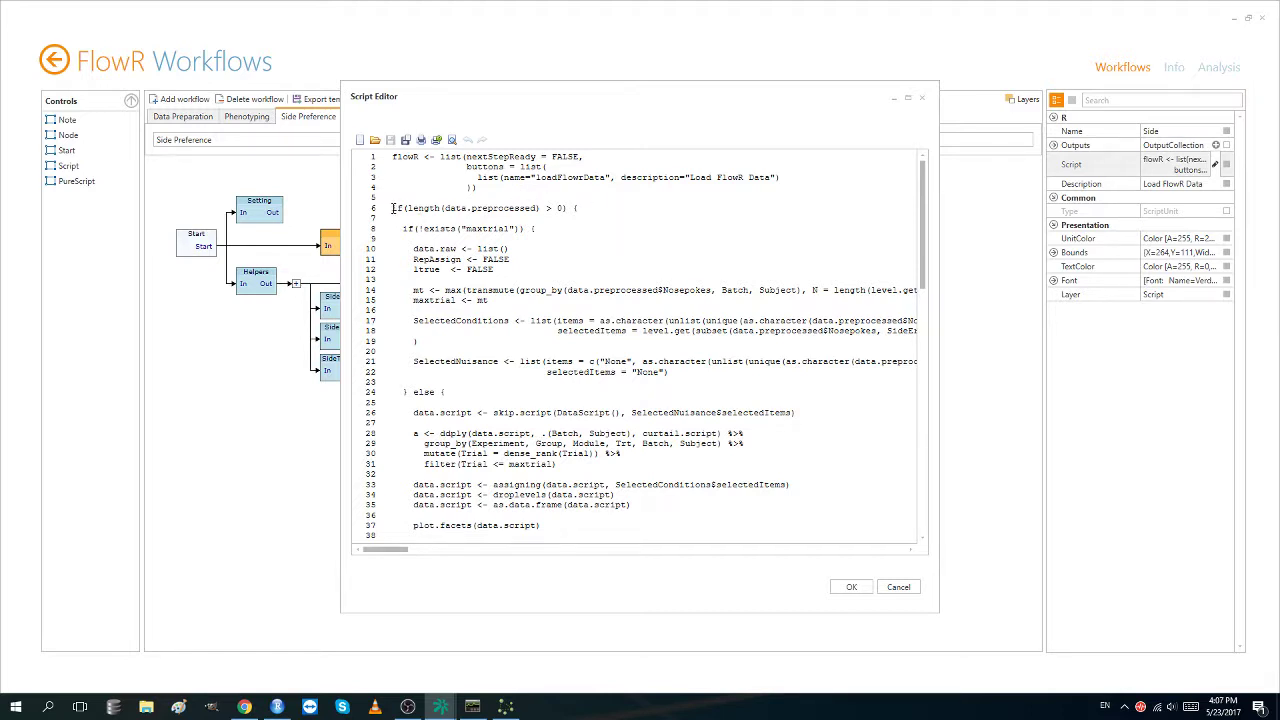
{"action": "left_click_drag", "start_coordinate": [393, 208], "coordinate": [691, 467]}
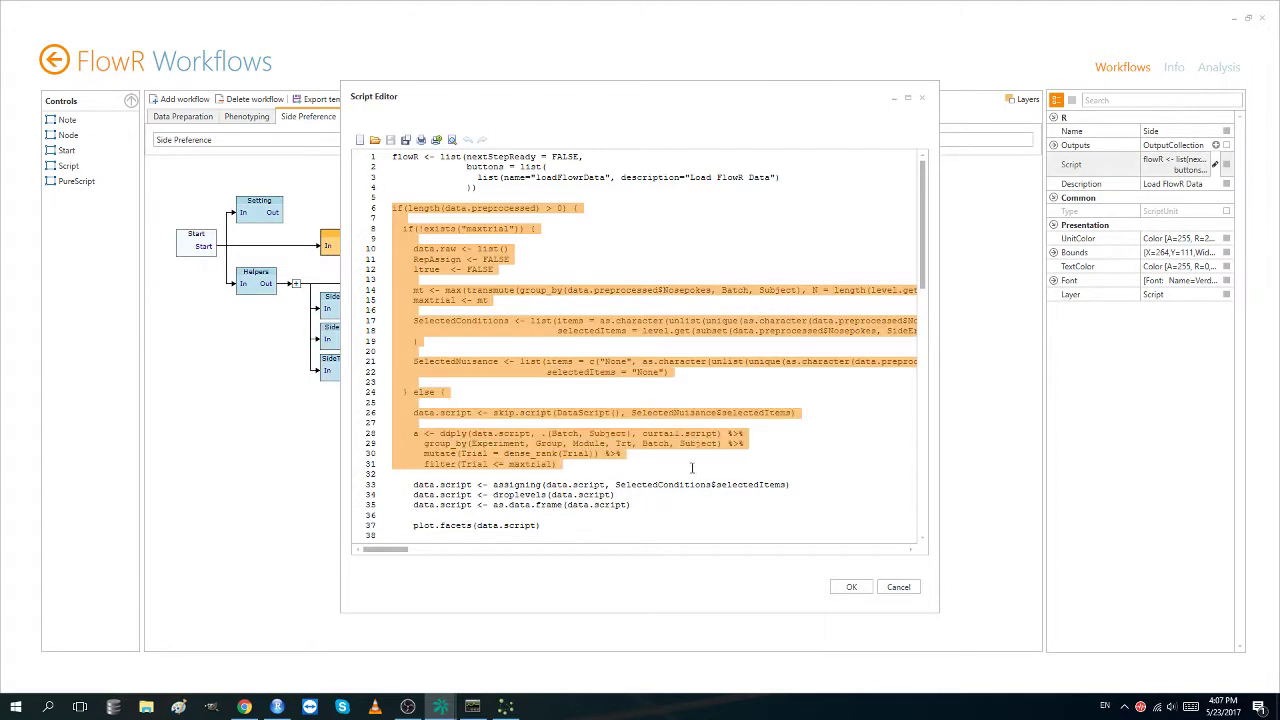
{"action": "left_click", "coordinate": [488, 180]}
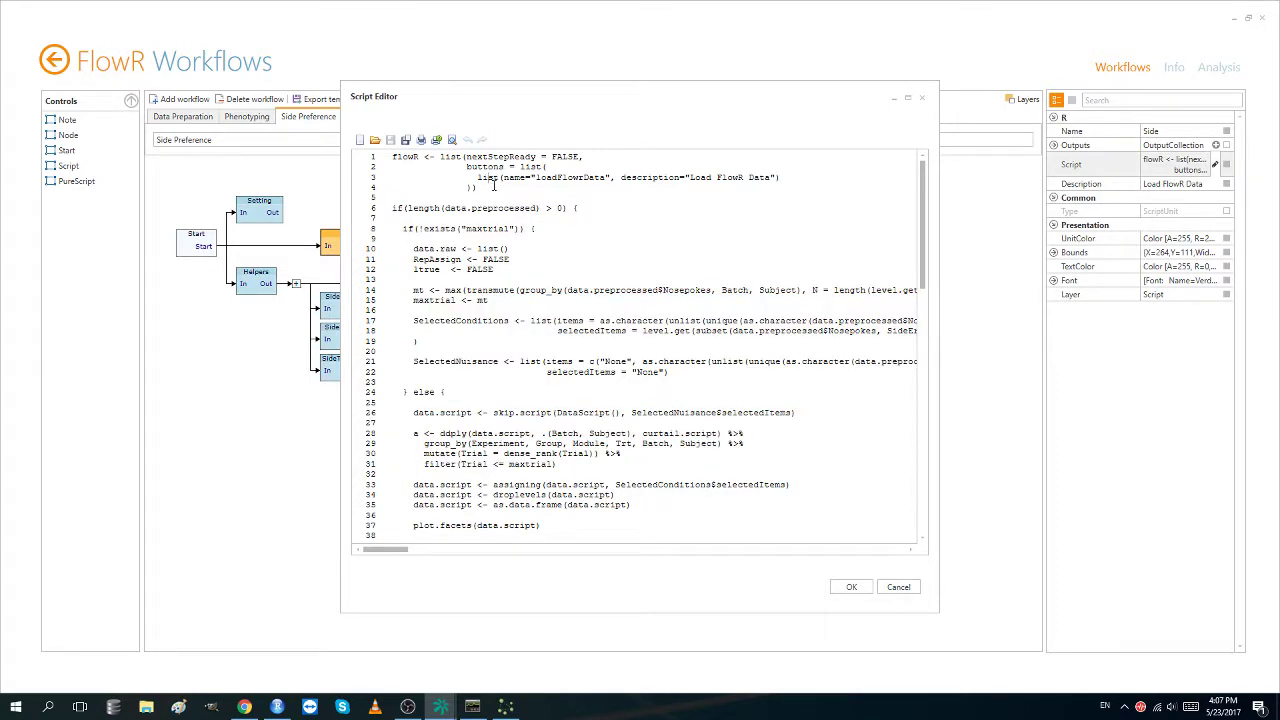
{"action": "left_click_drag", "start_coordinate": [487, 187], "coordinate": [392, 160]}
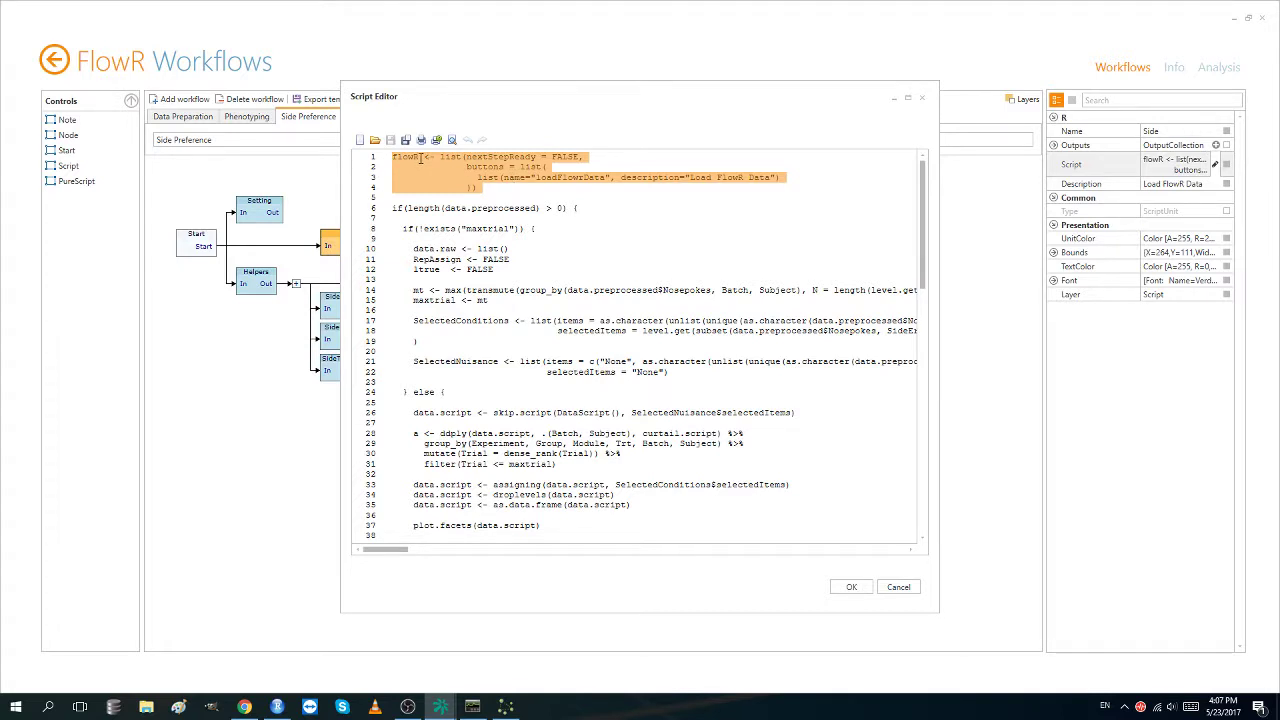
{"action": "left_click_drag", "start_coordinate": [420, 158], "coordinate": [393, 160]}
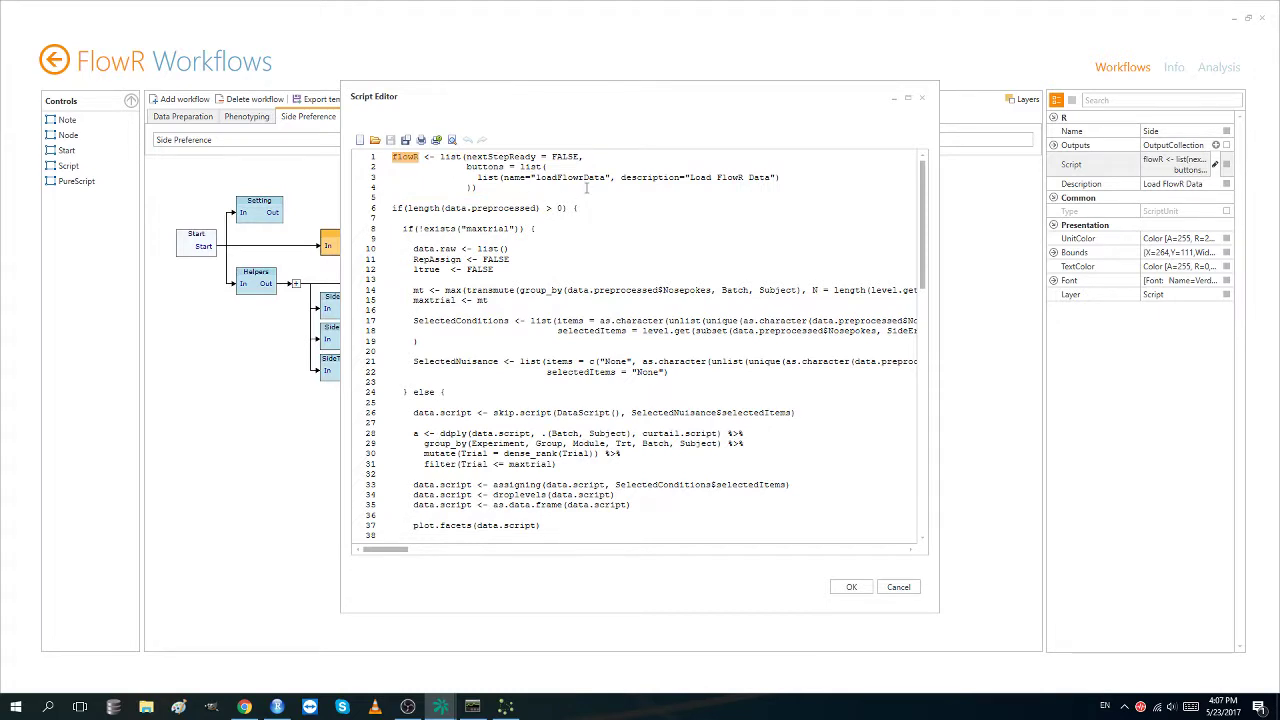
{"action": "left_click", "coordinate": [554, 177]}
{"action": "left_click_drag", "start_coordinate": [478, 187], "coordinate": [390, 163]}
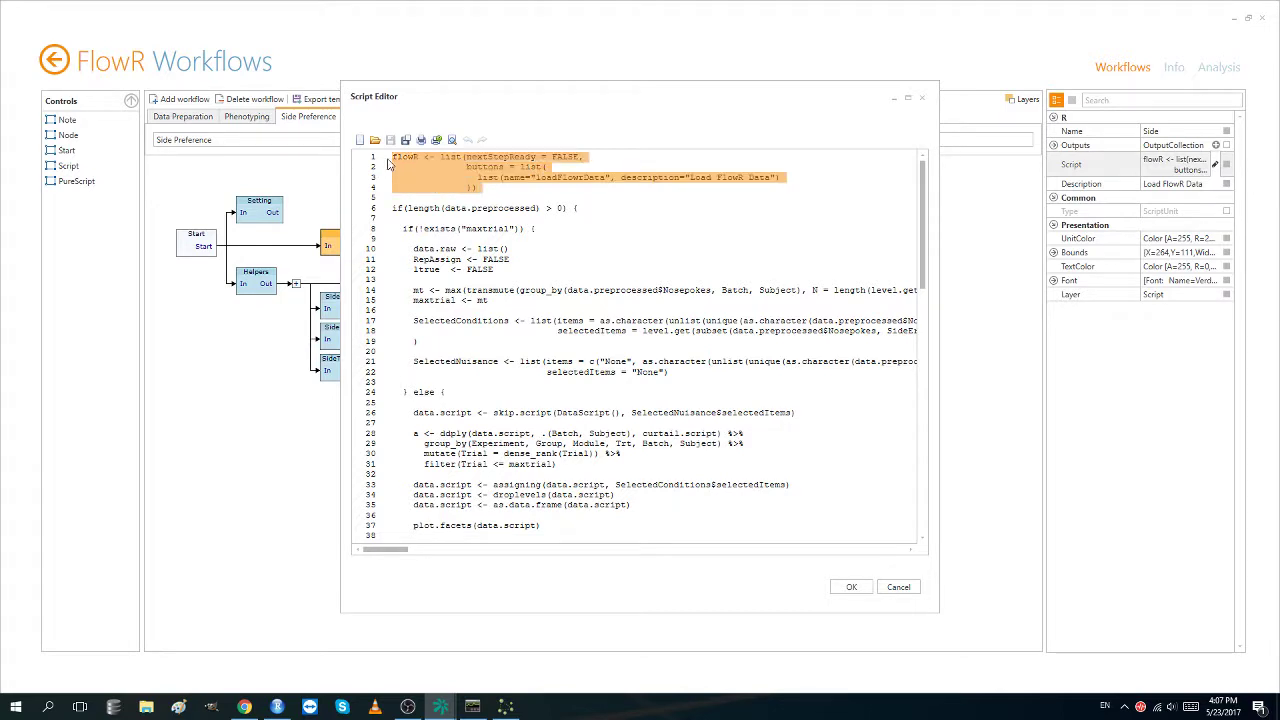
{"action": "left_click", "coordinate": [478, 208]}
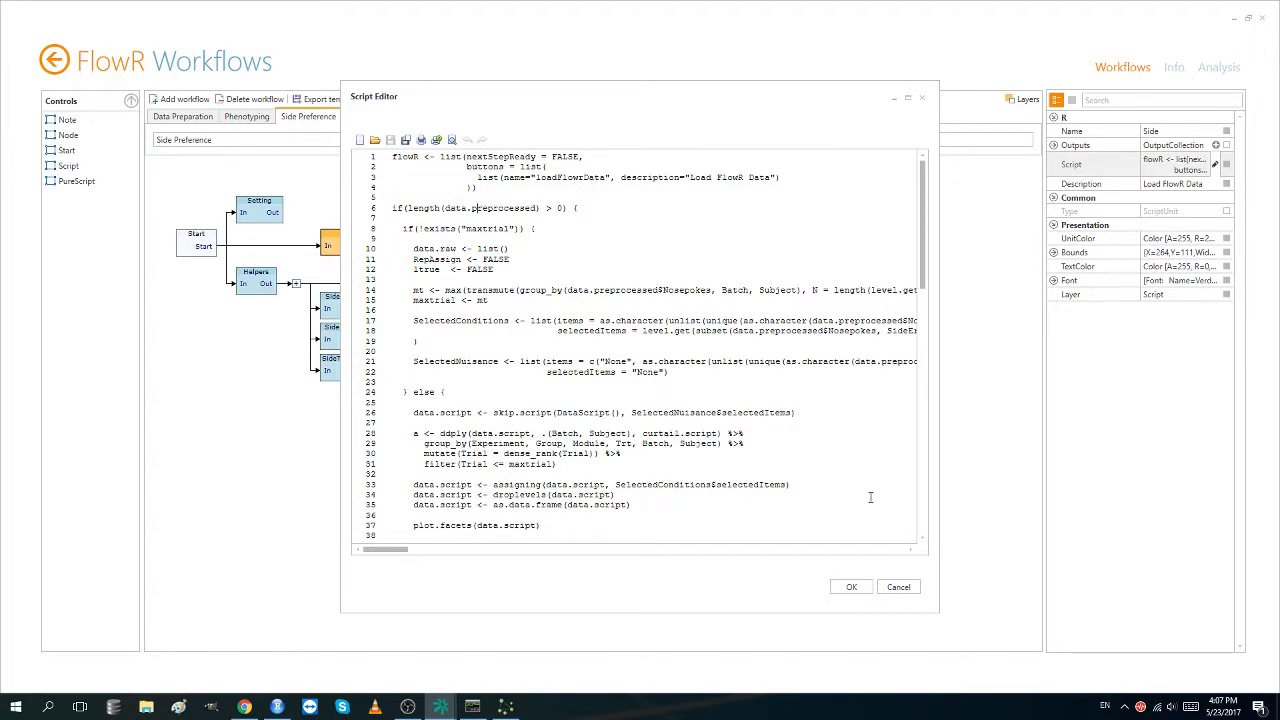
{"action": "left_click", "coordinate": [912, 589]}
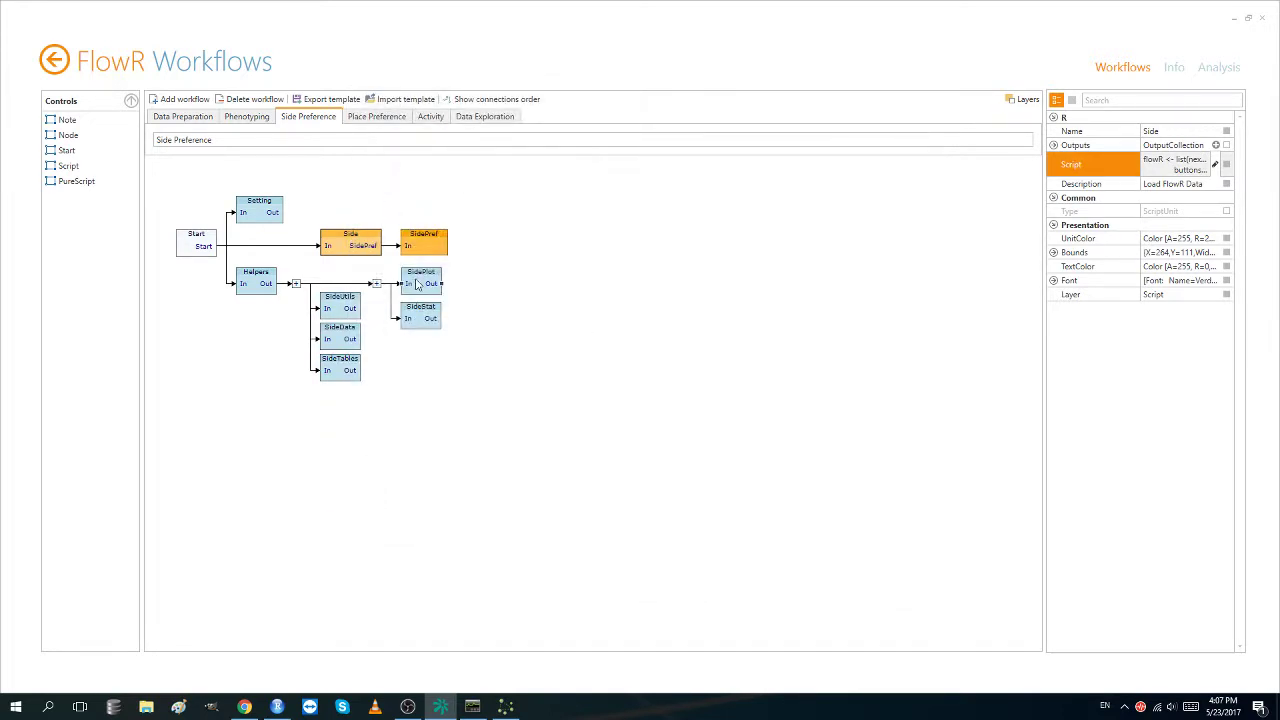
Review the side.criteria function in the SidePlot node's script, cancel the editor, and look over the diagram's nodes.
{"action": "left_click", "coordinate": [418, 285]}
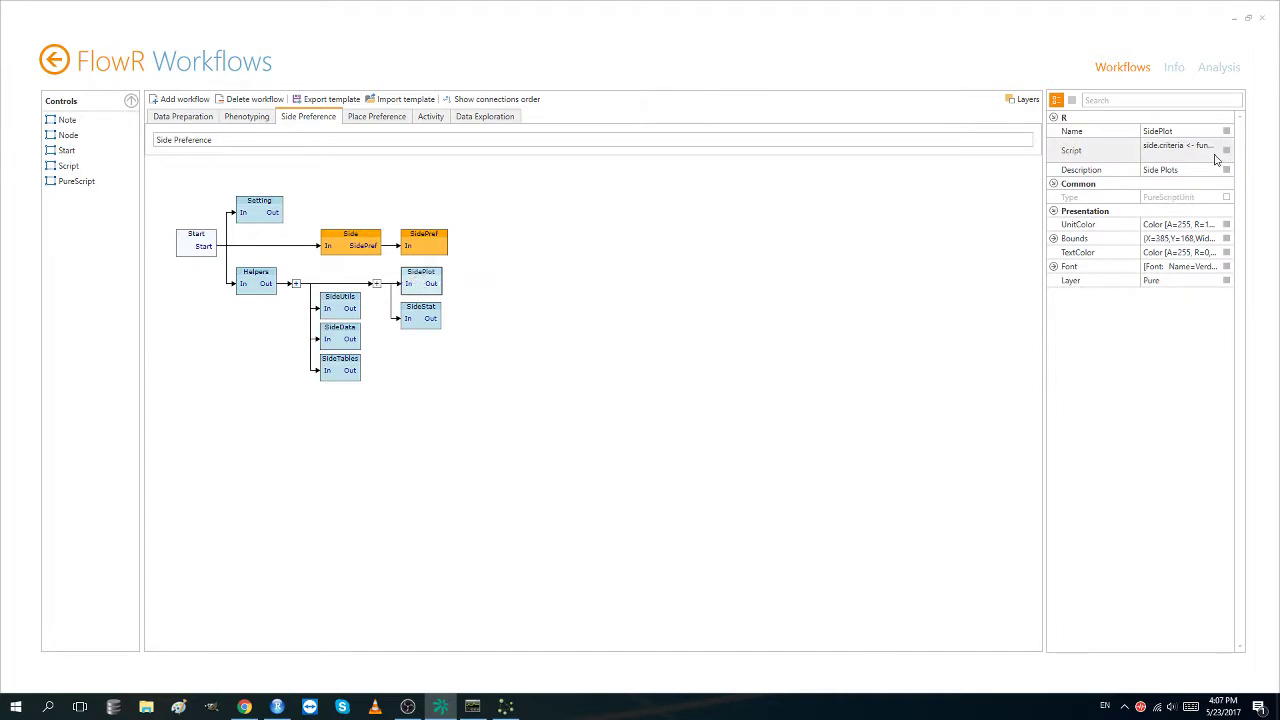
{"action": "left_click", "coordinate": [1216, 152]}
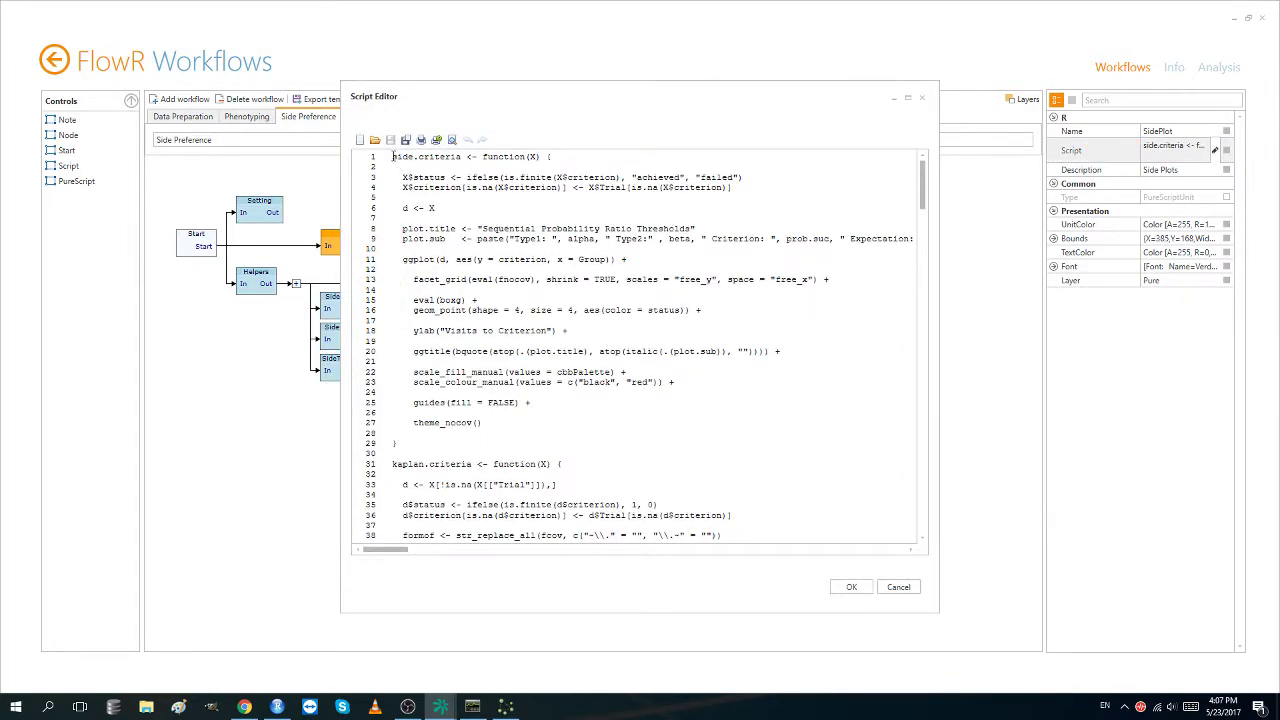
{"action": "left_click_drag", "start_coordinate": [393, 157], "coordinate": [712, 442]}
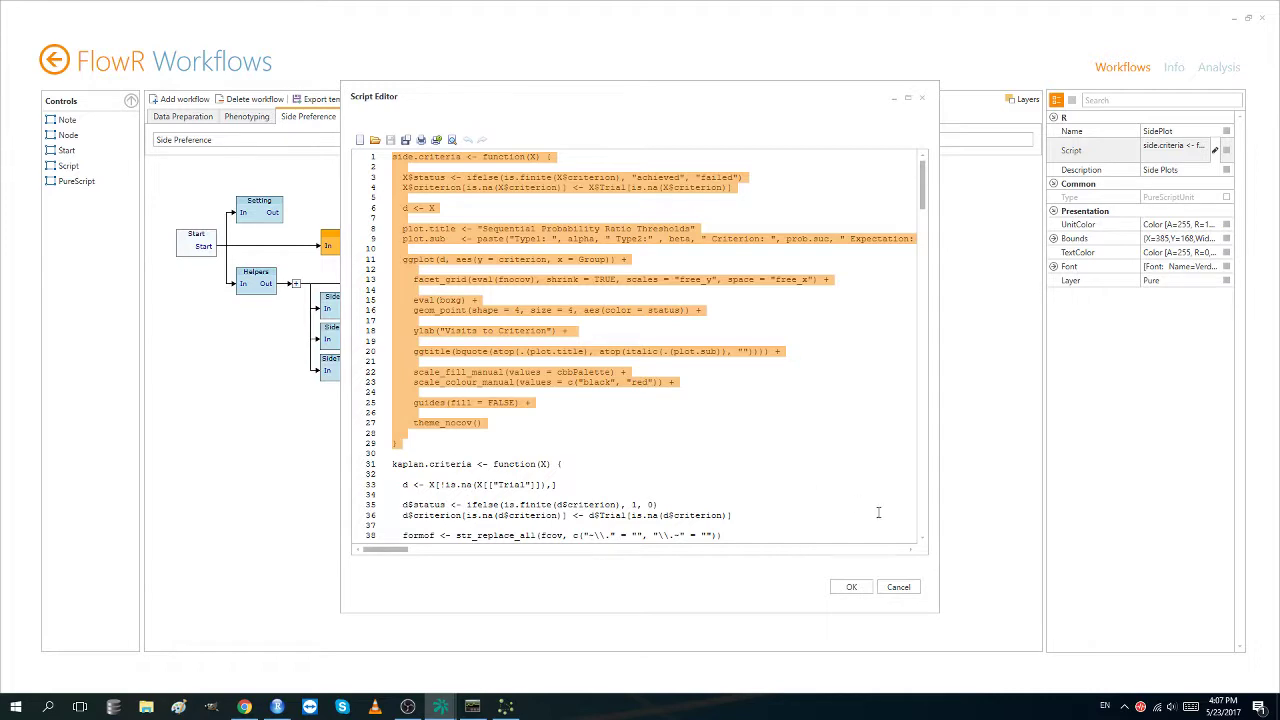
{"action": "left_click", "coordinate": [900, 588]}
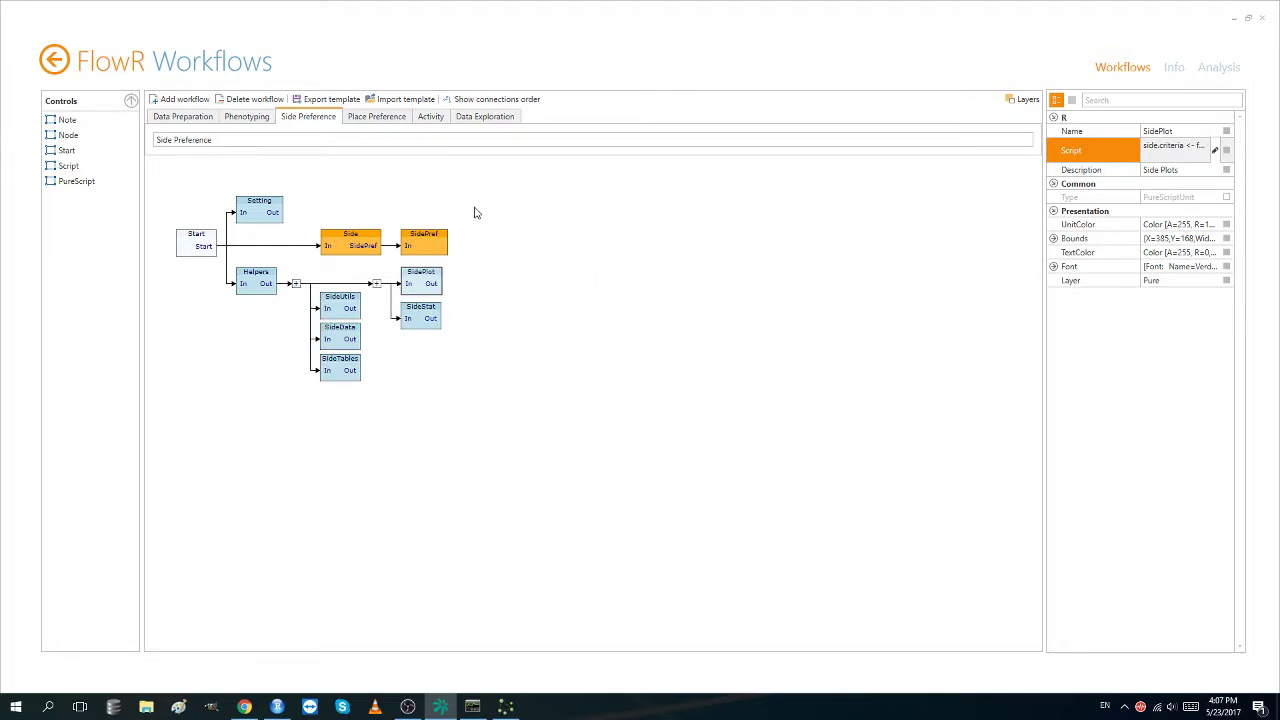
{"action": "left_click_drag", "start_coordinate": [163, 168], "coordinate": [588, 428]}
{"action": "left_click", "coordinate": [570, 364]}
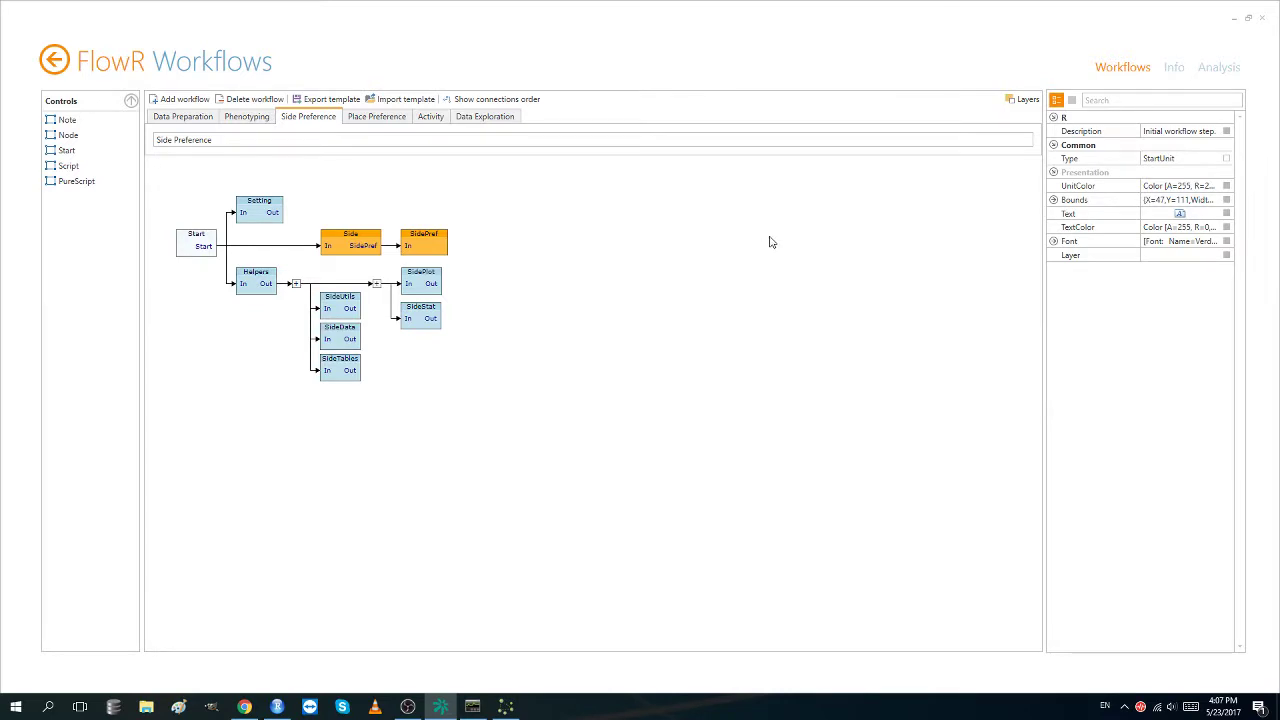
Initialize the Side Preference workflow in the Analysis view and read its Load FlowR Data instructions.
{"action": "left_click", "coordinate": [1226, 74]}
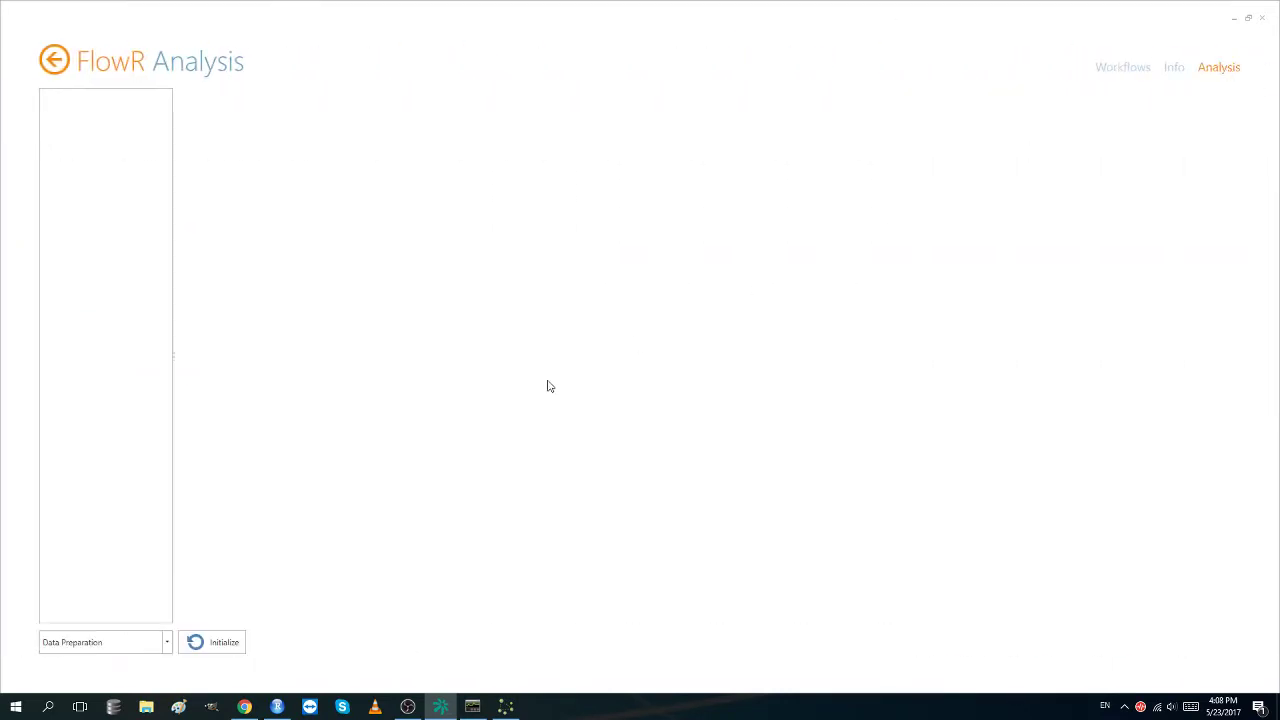
{"action": "left_click", "coordinate": [167, 645]}
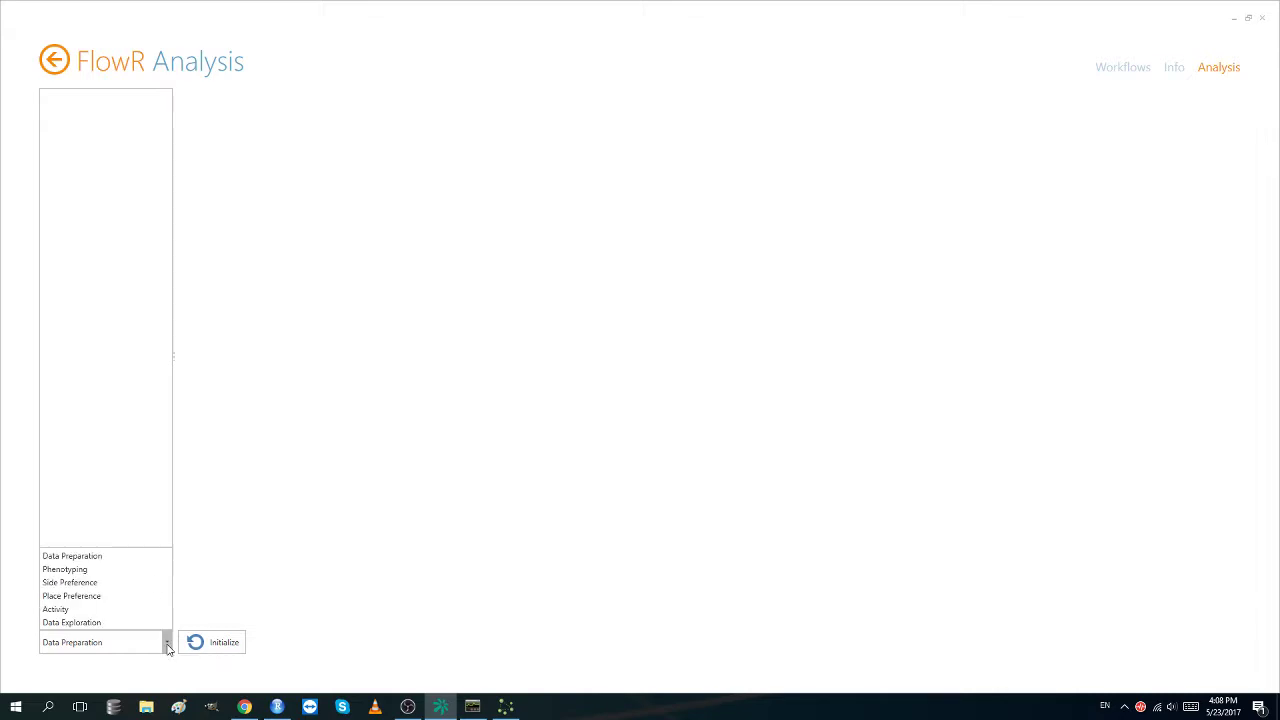
{"action": "left_click", "coordinate": [149, 582]}
{"action": "left_click", "coordinate": [242, 646]}
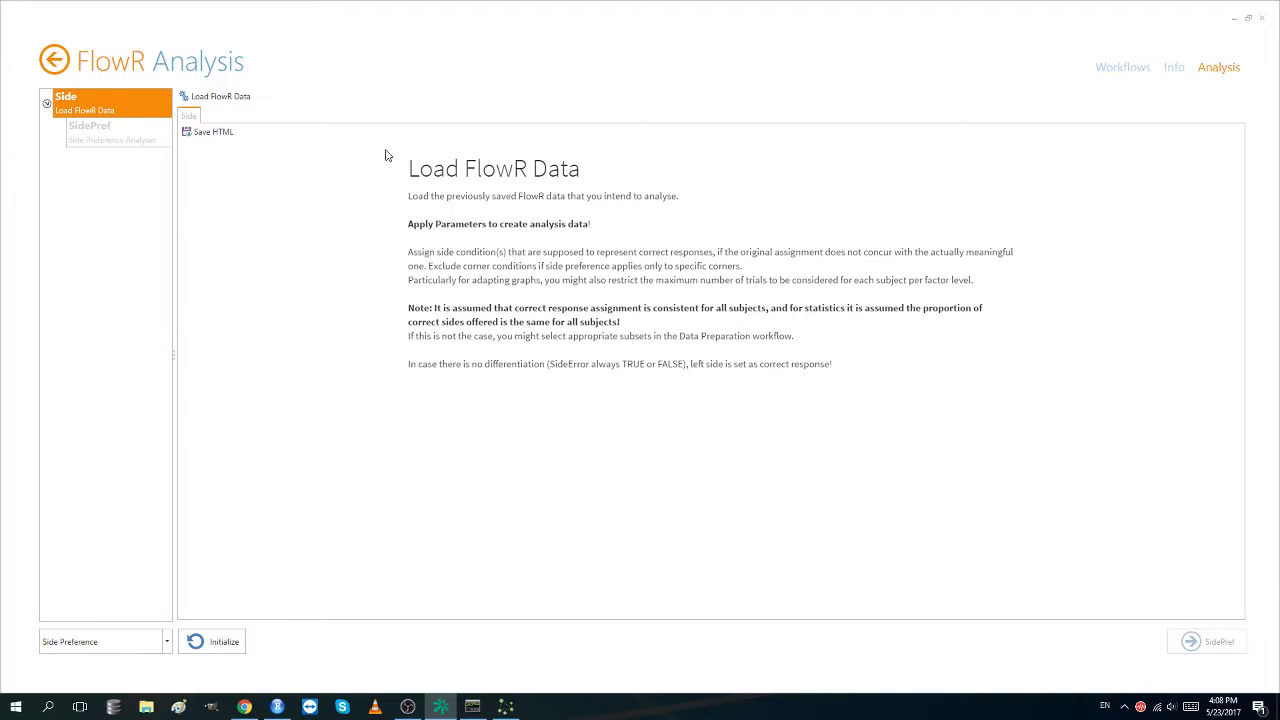
{"action": "left_click_drag", "start_coordinate": [386, 155], "coordinate": [857, 397]}
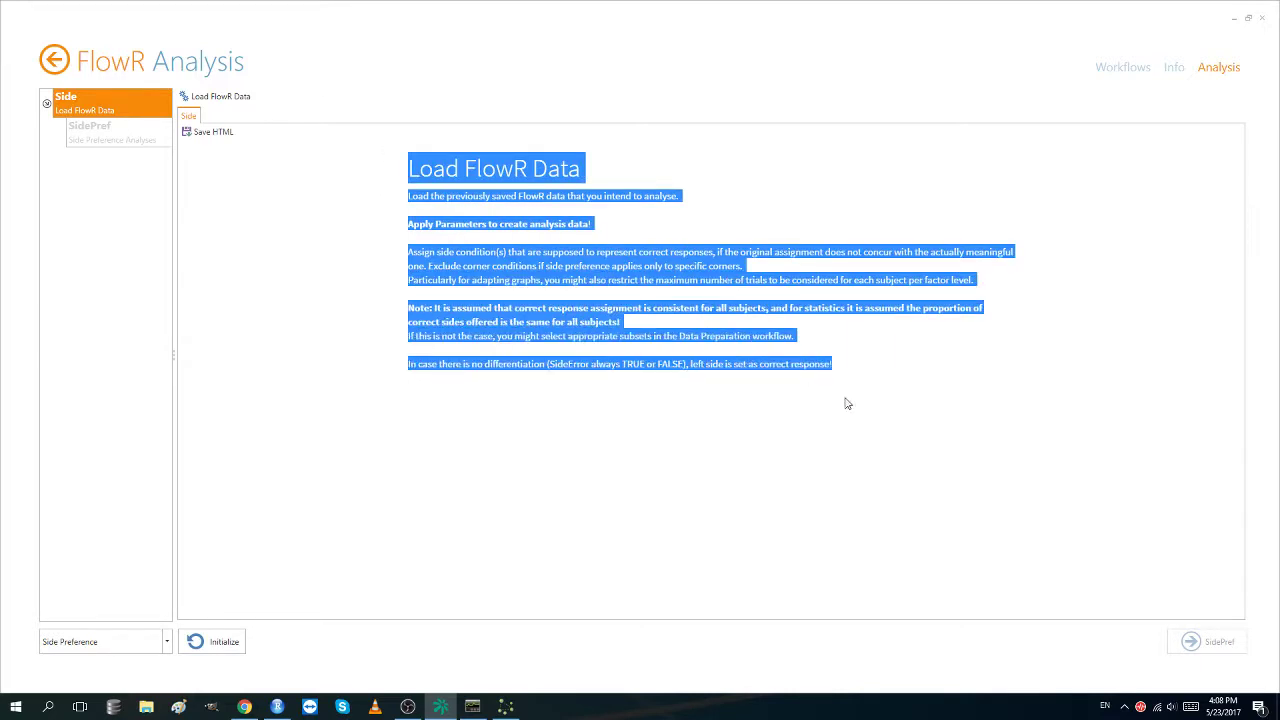
{"action": "left_click", "coordinate": [262, 242]}
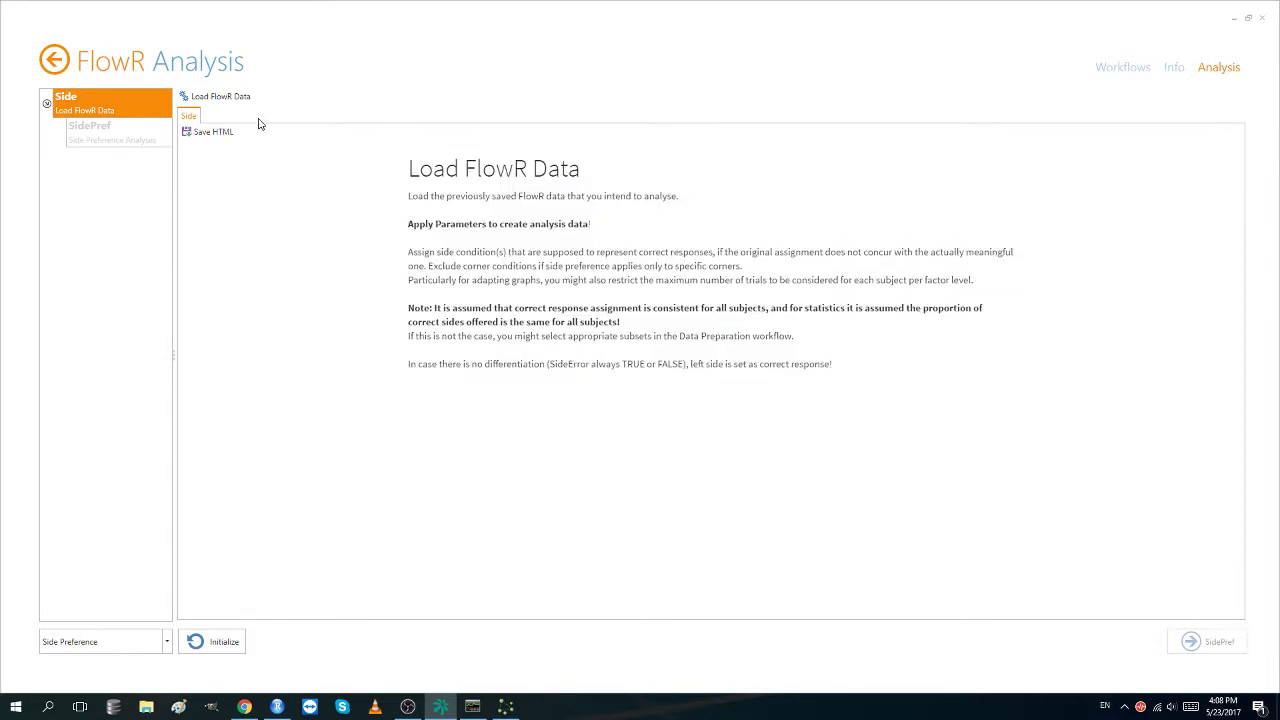
Load the DemoSidePlace data file from the Desktop's DemoData folder and look over the SideLoaded data outline.
{"action": "left_click", "coordinate": [224, 101]}
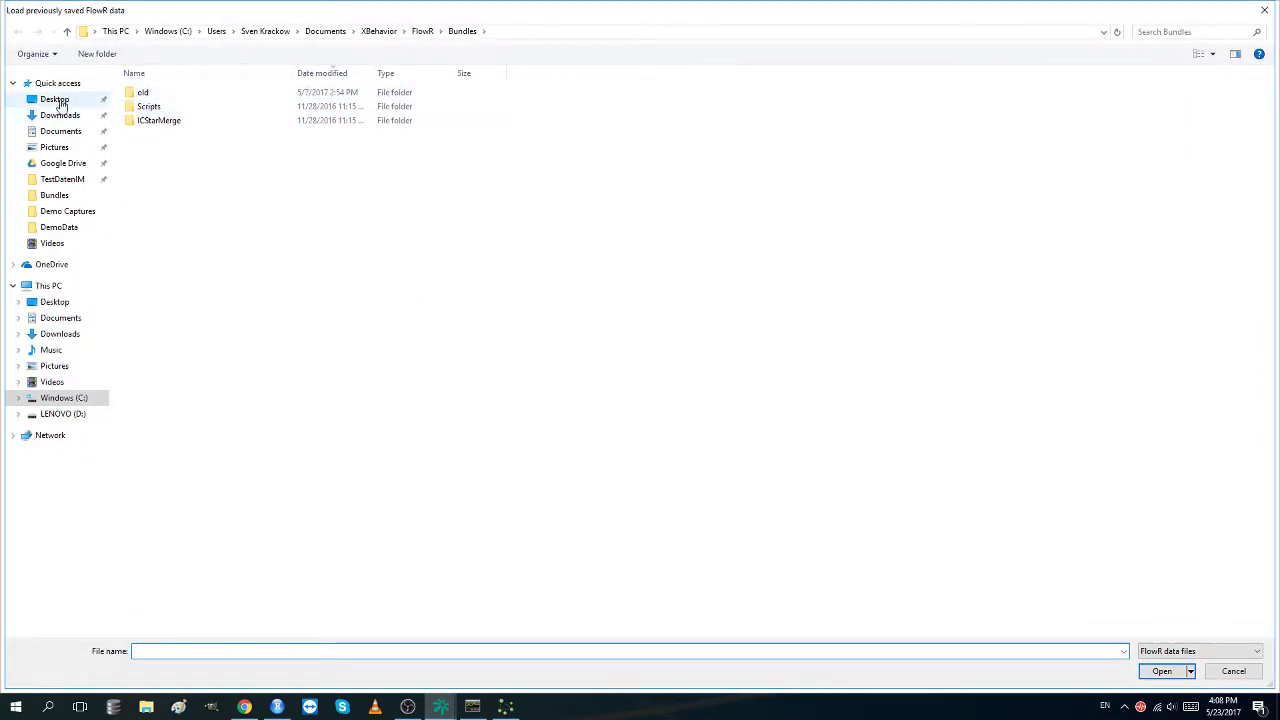
{"action": "left_click", "coordinate": [78, 99]}
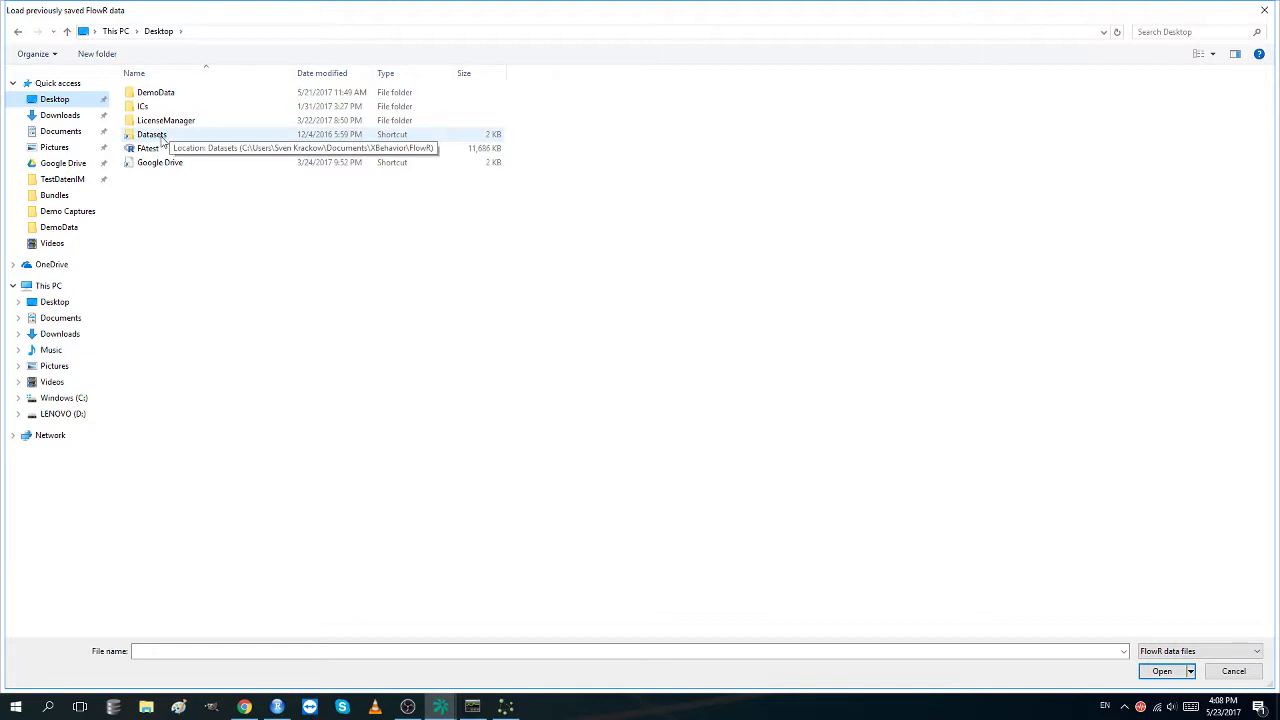
{"action": "double_click", "coordinate": [175, 95]}
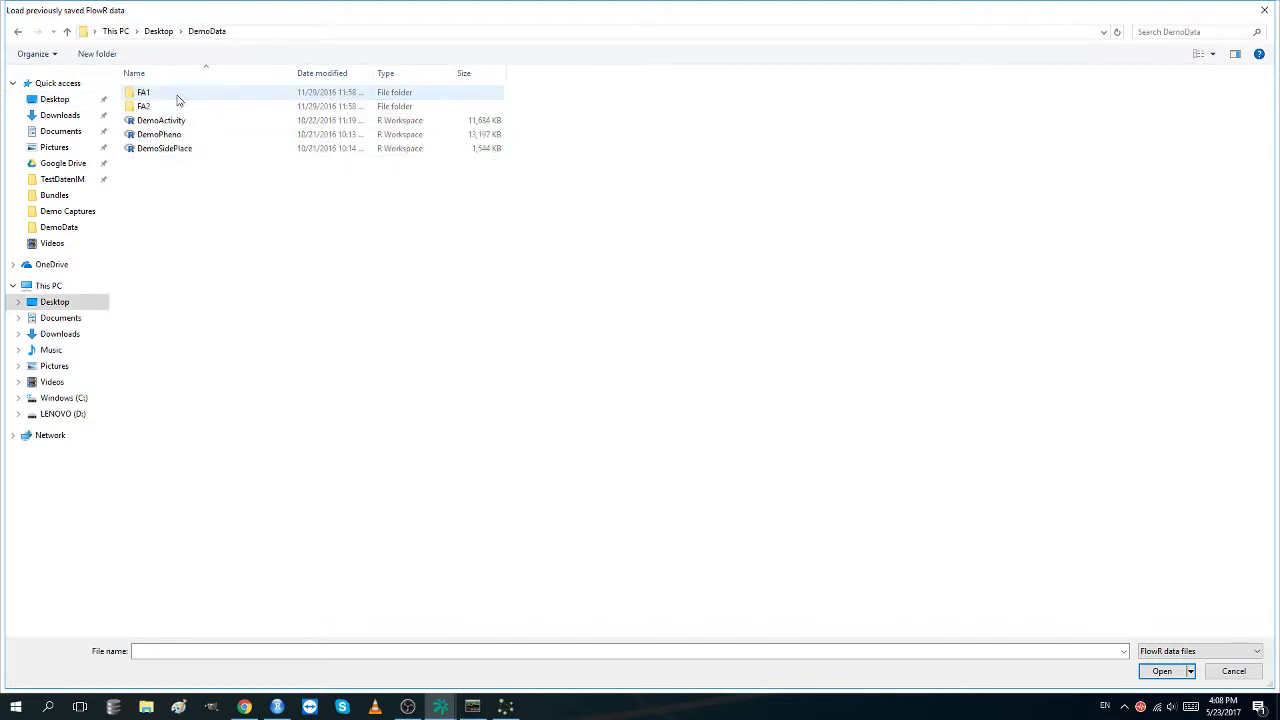
{"action": "double_click", "coordinate": [182, 148]}
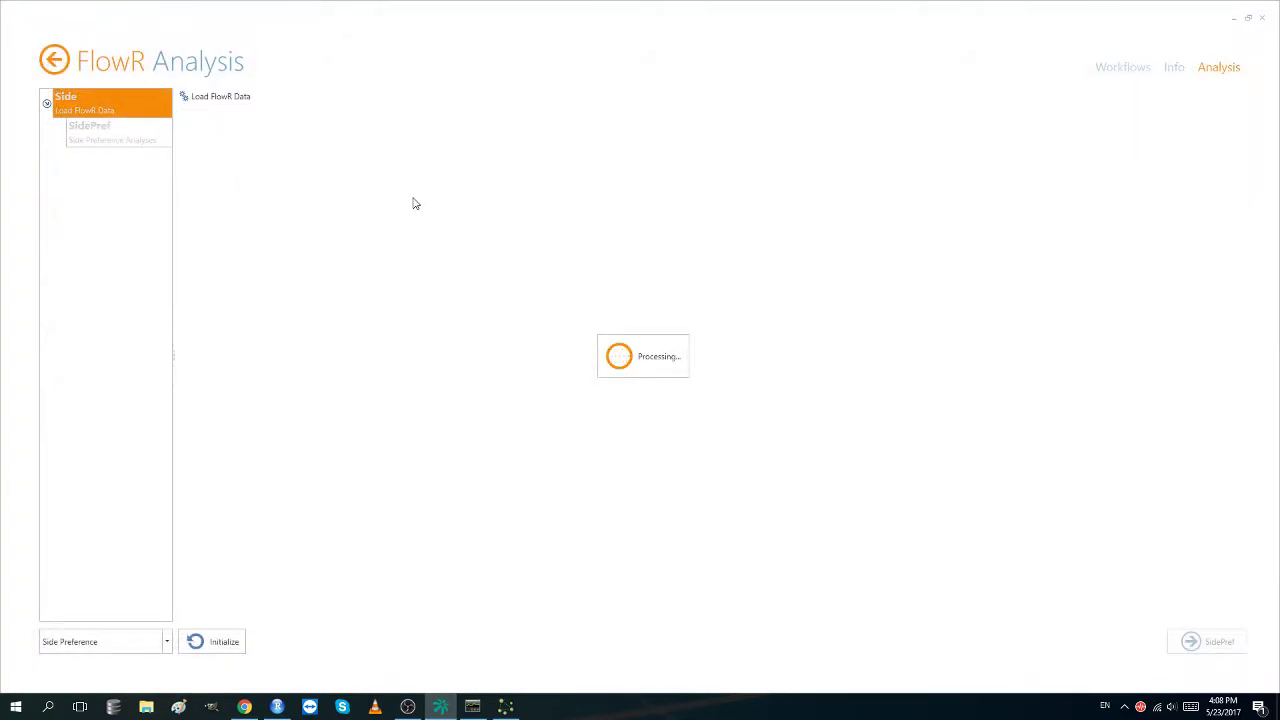
{"action": "left_click", "coordinate": [235, 117]}
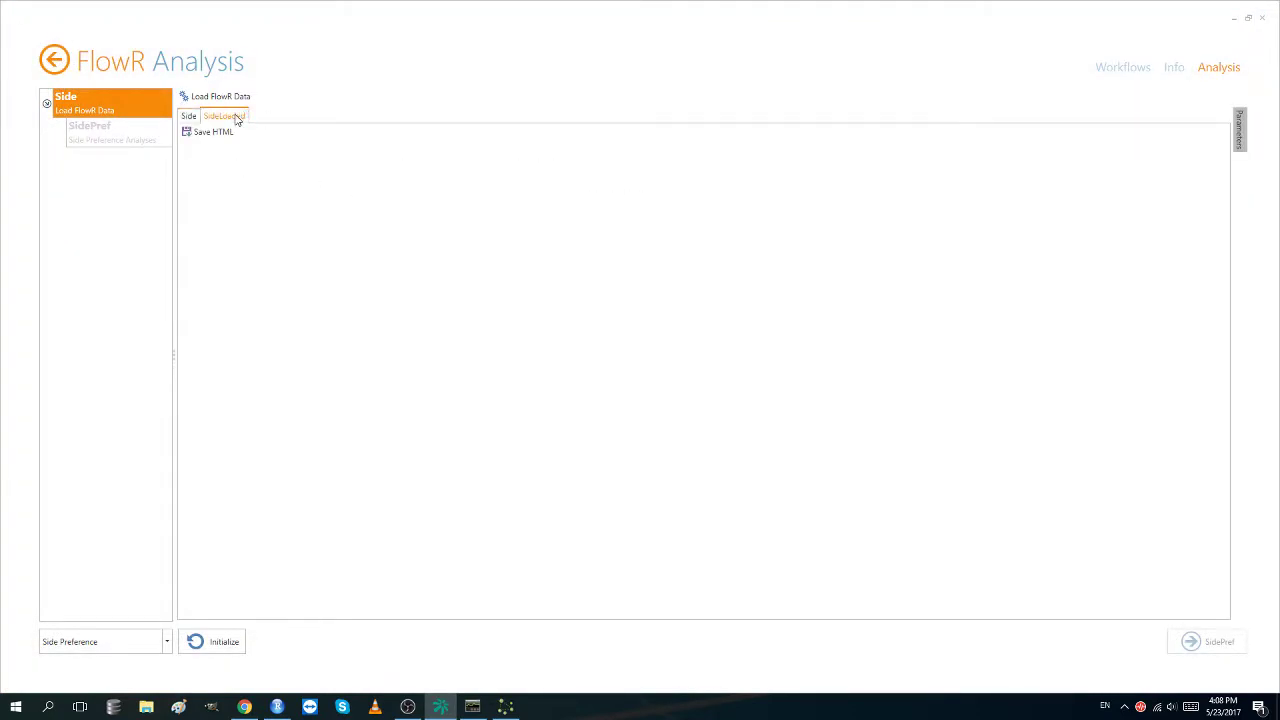
{"action": "scroll", "coordinate": [794, 277], "scroll_direction": "down", "scroll_amount": 1}
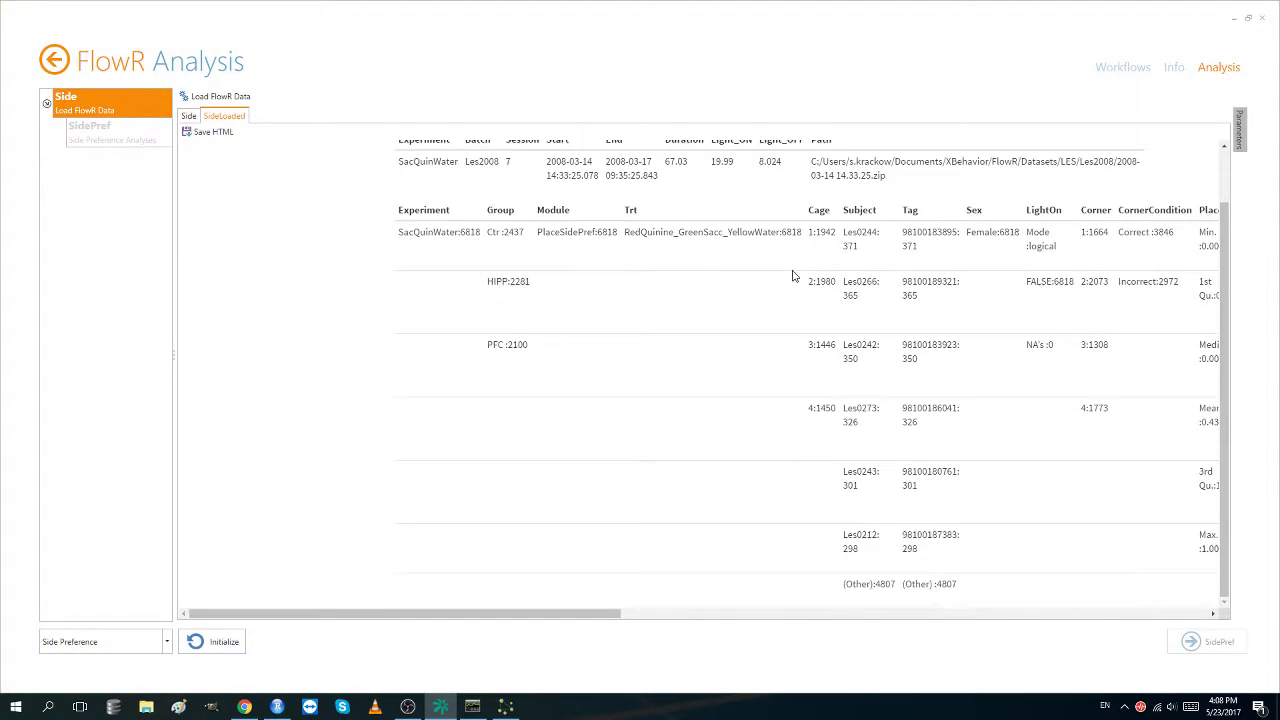
{"action": "scroll", "coordinate": [794, 270], "scroll_direction": "up", "scroll_amount": 1}
Exclude Incorrect corners, include only nosepokes with licks, remove Neutral from the correct sides, apply the parameters and proceed to SidePref.
{"action": "left_click", "coordinate": [1240, 123]}
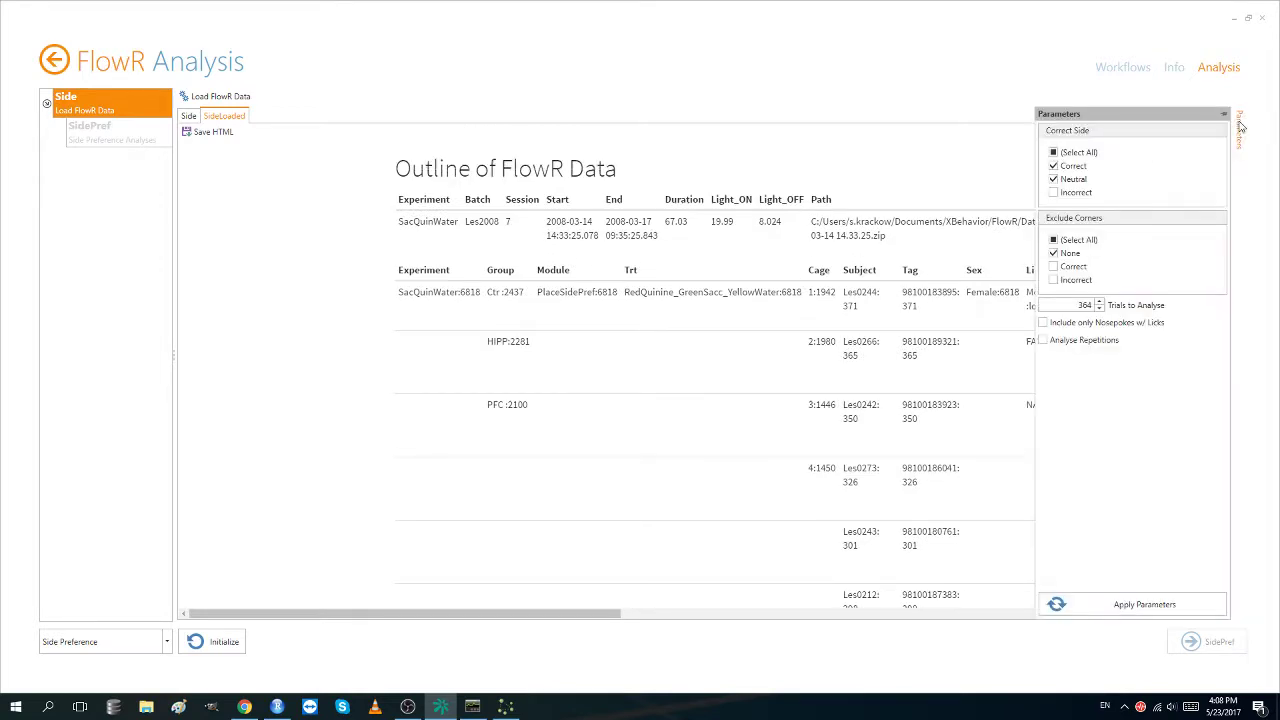
{"action": "left_click", "coordinate": [1237, 139]}
{"action": "left_click", "coordinate": [1053, 280]}
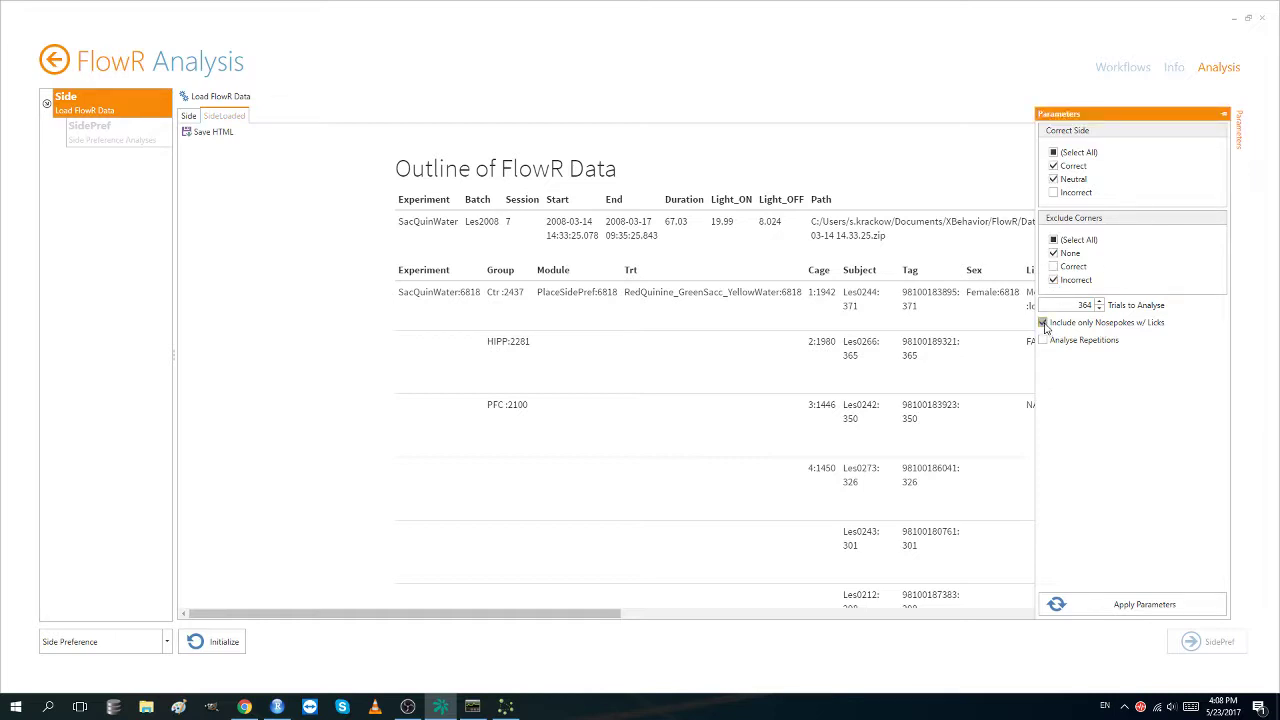
{"action": "left_click", "coordinate": [1043, 323]}
{"action": "left_click", "coordinate": [1054, 180]}
{"action": "left_click", "coordinate": [1105, 604]}
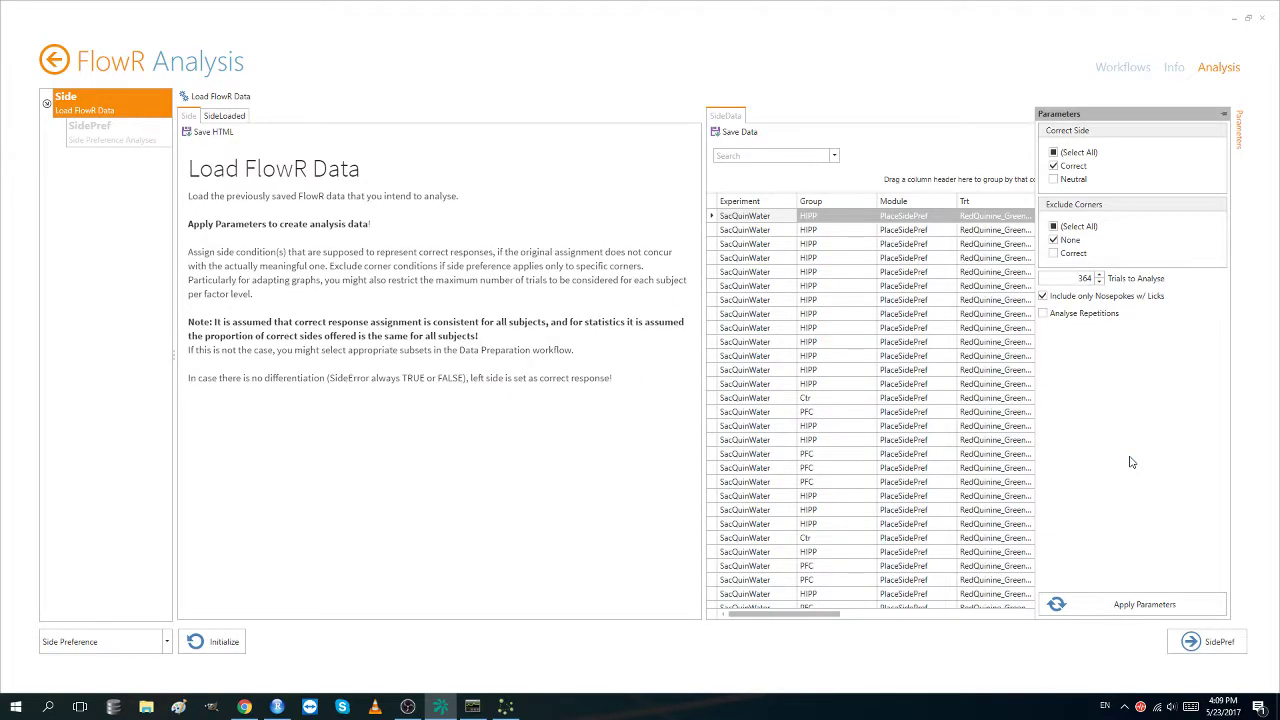
{"action": "left_click", "coordinate": [1165, 608]}
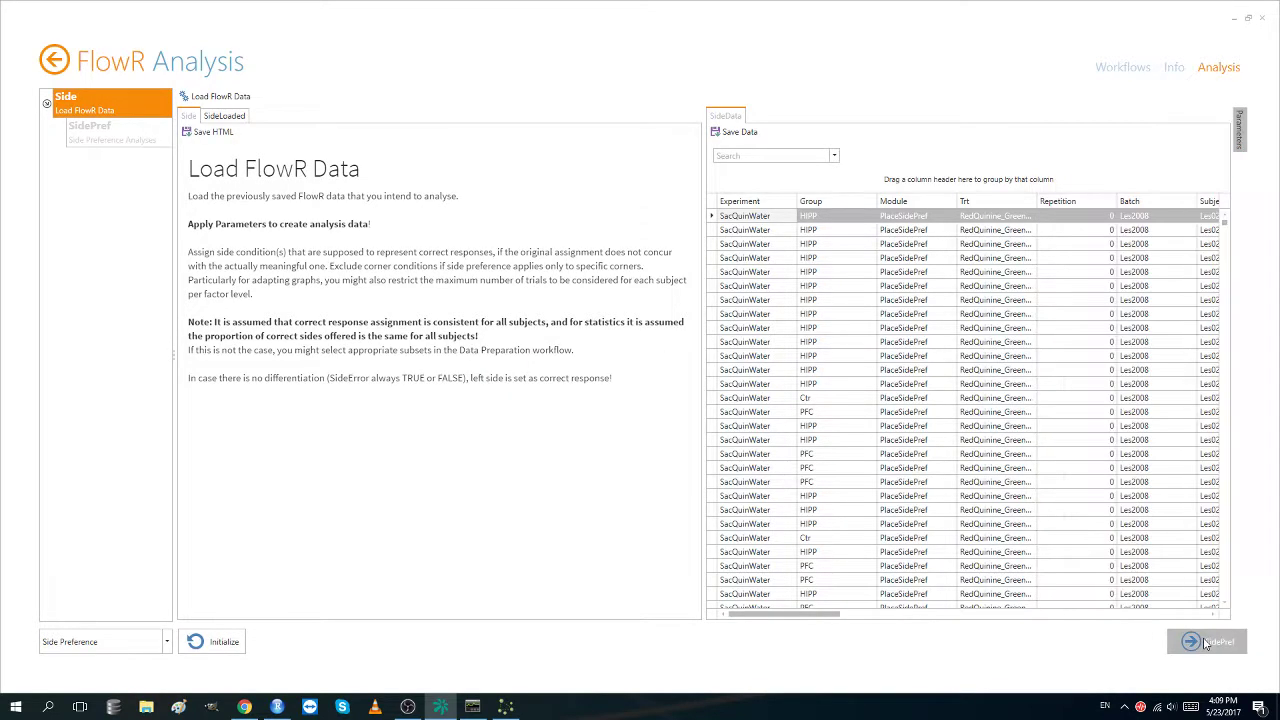
{"action": "left_click", "coordinate": [1208, 640]}
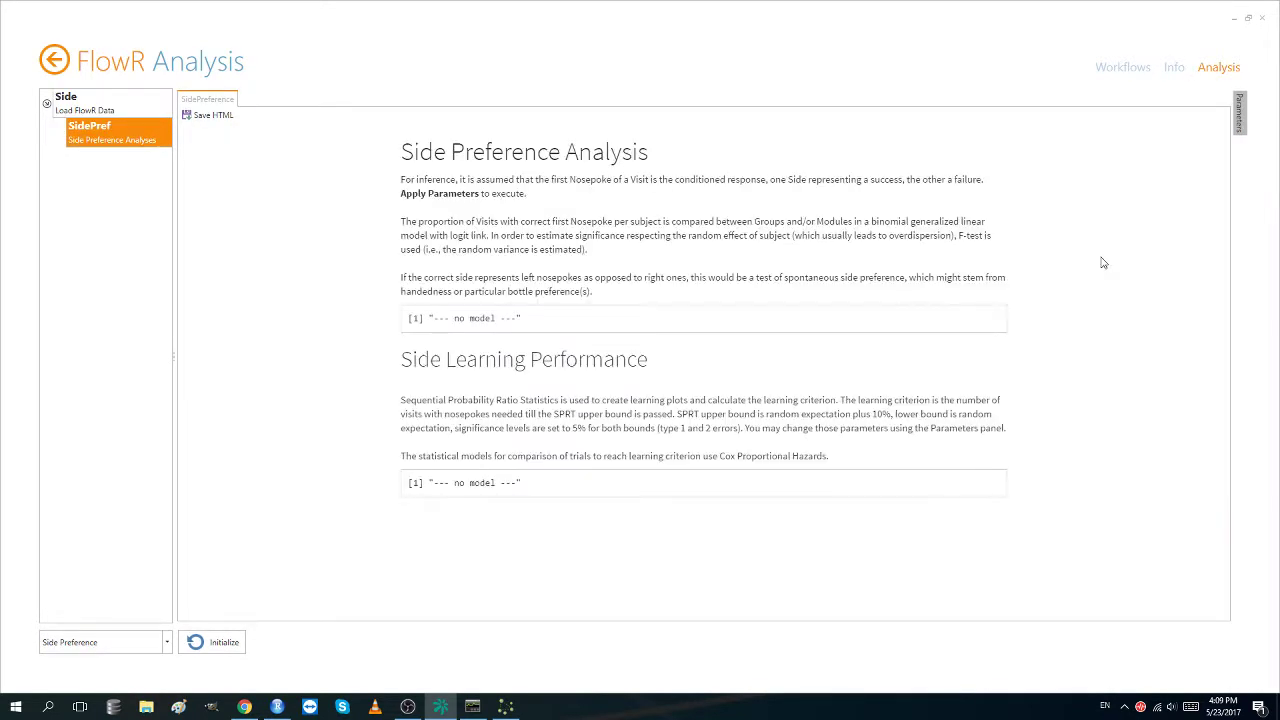
Run the Side Preference analysis with the default error and bound parameters, and keep the parameters pane pinned open.
{"action": "mouse_move", "coordinate": [1256, 123]}
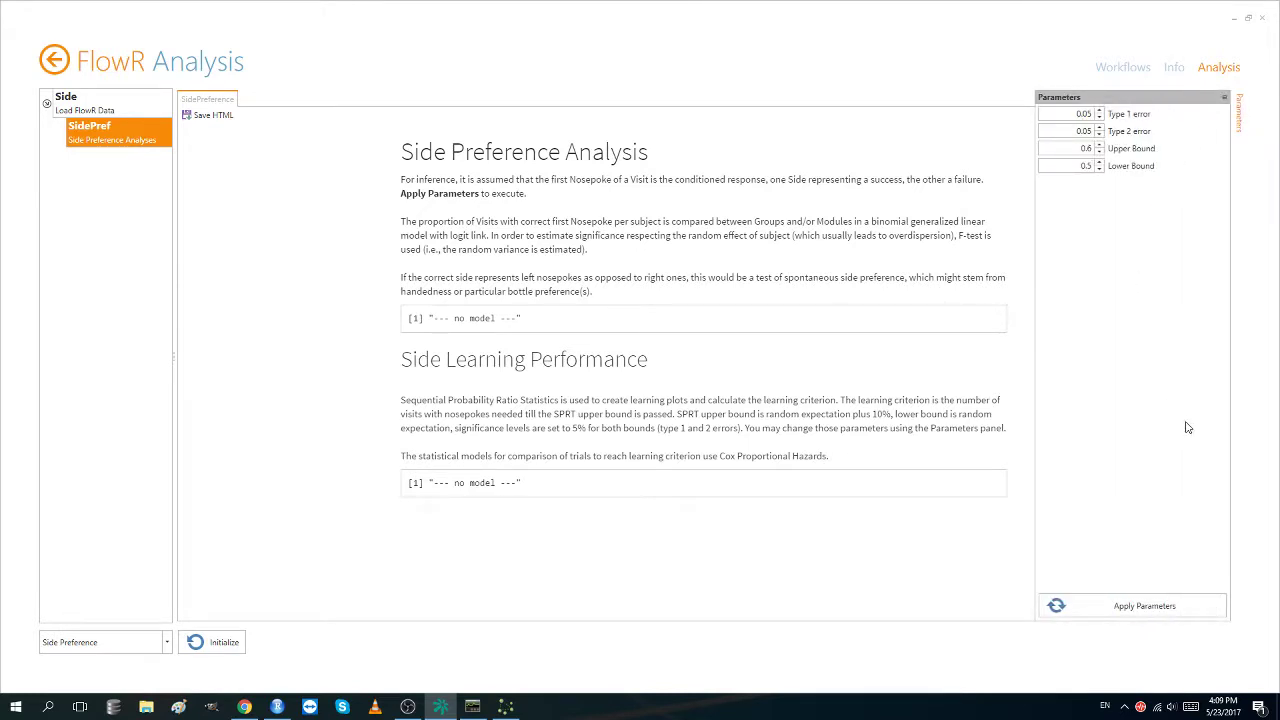
{"action": "left_click", "coordinate": [1199, 607]}
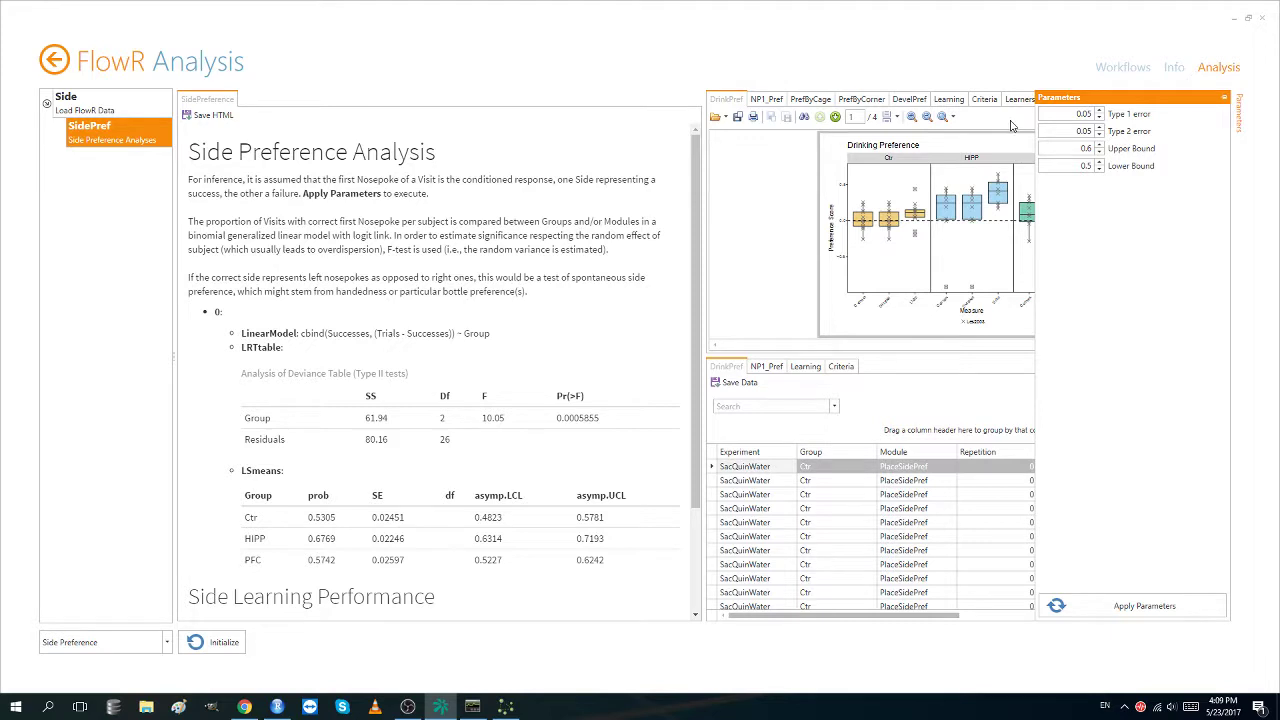
{"action": "left_click", "coordinate": [1224, 98]}
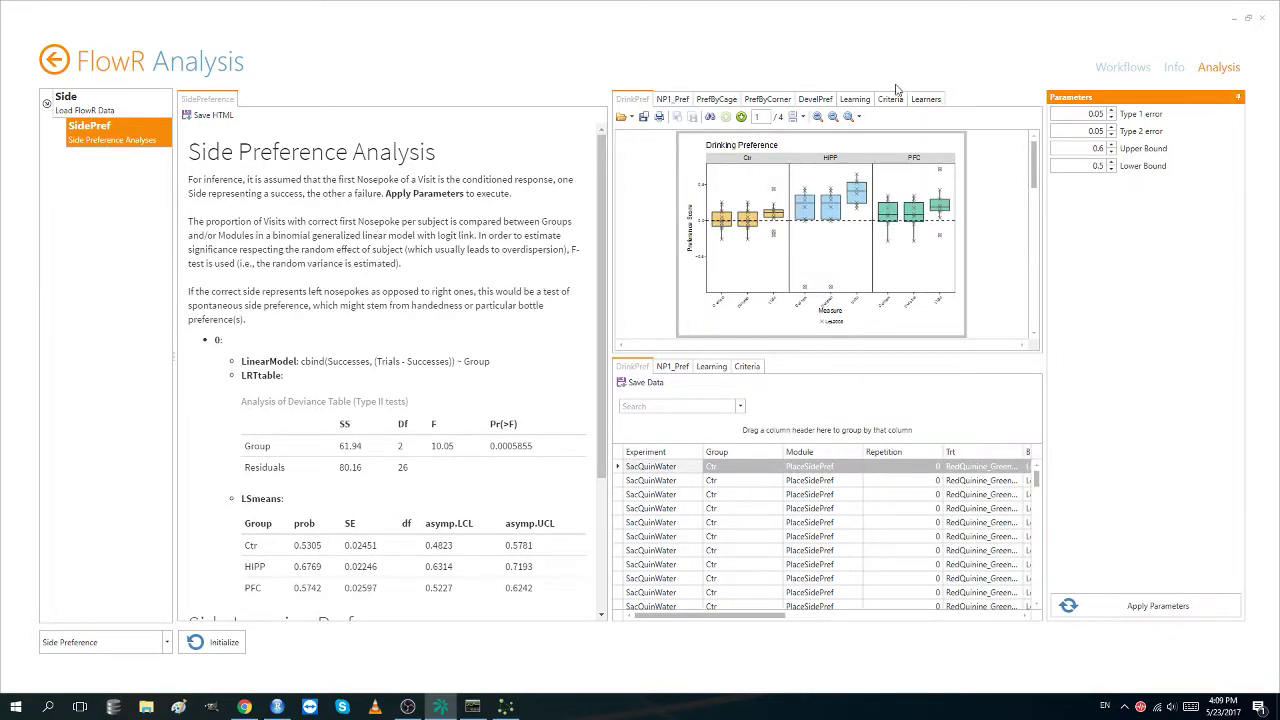
Detach the Learning plot, examine its learning curves per group at full size, and dock it back among the other plots.
{"action": "double_click", "coordinate": [853, 100]}
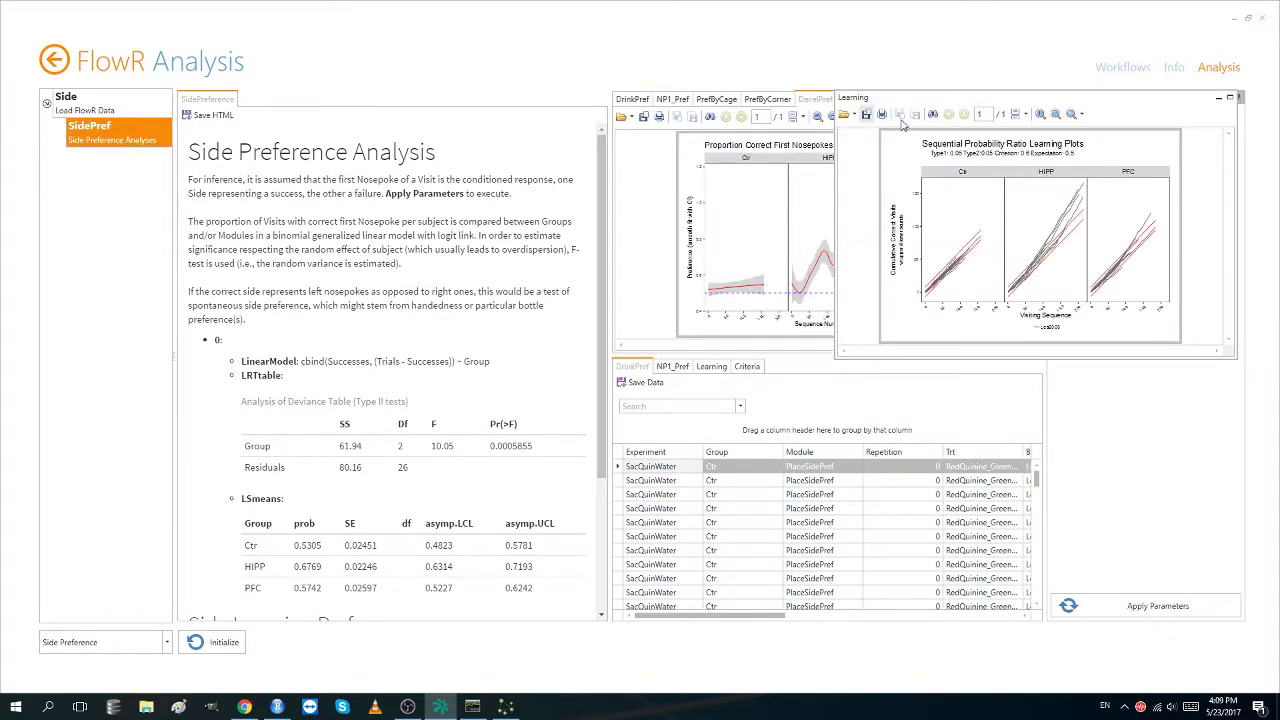
{"action": "left_click", "coordinate": [1230, 99]}
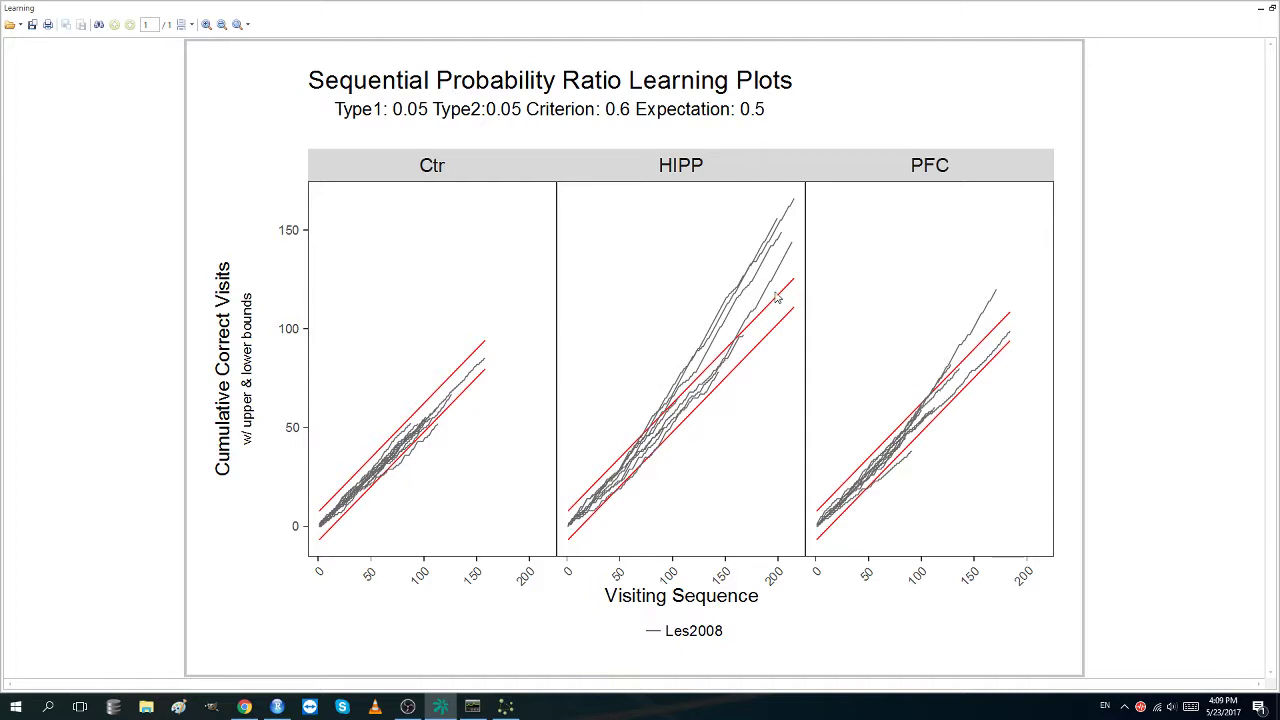
{"action": "left_click", "coordinate": [1272, 8]}
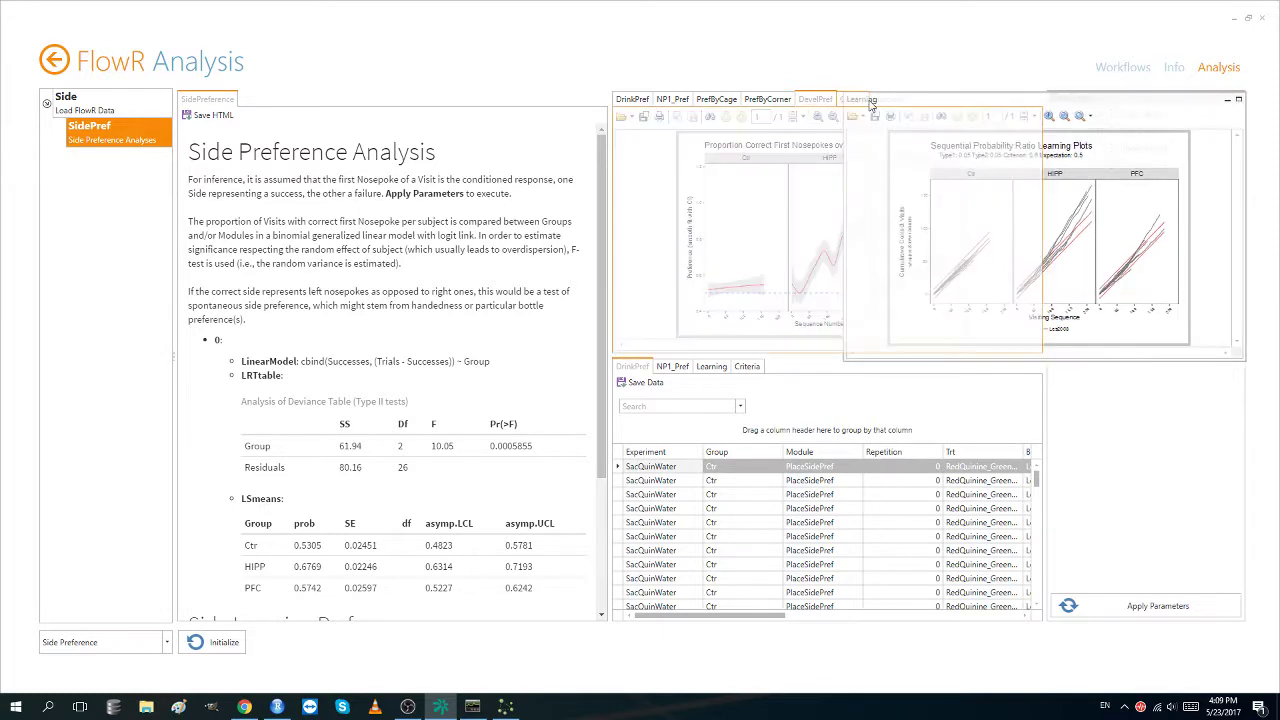
{"action": "left_click_drag", "start_coordinate": [862, 100], "coordinate": [876, 103]}
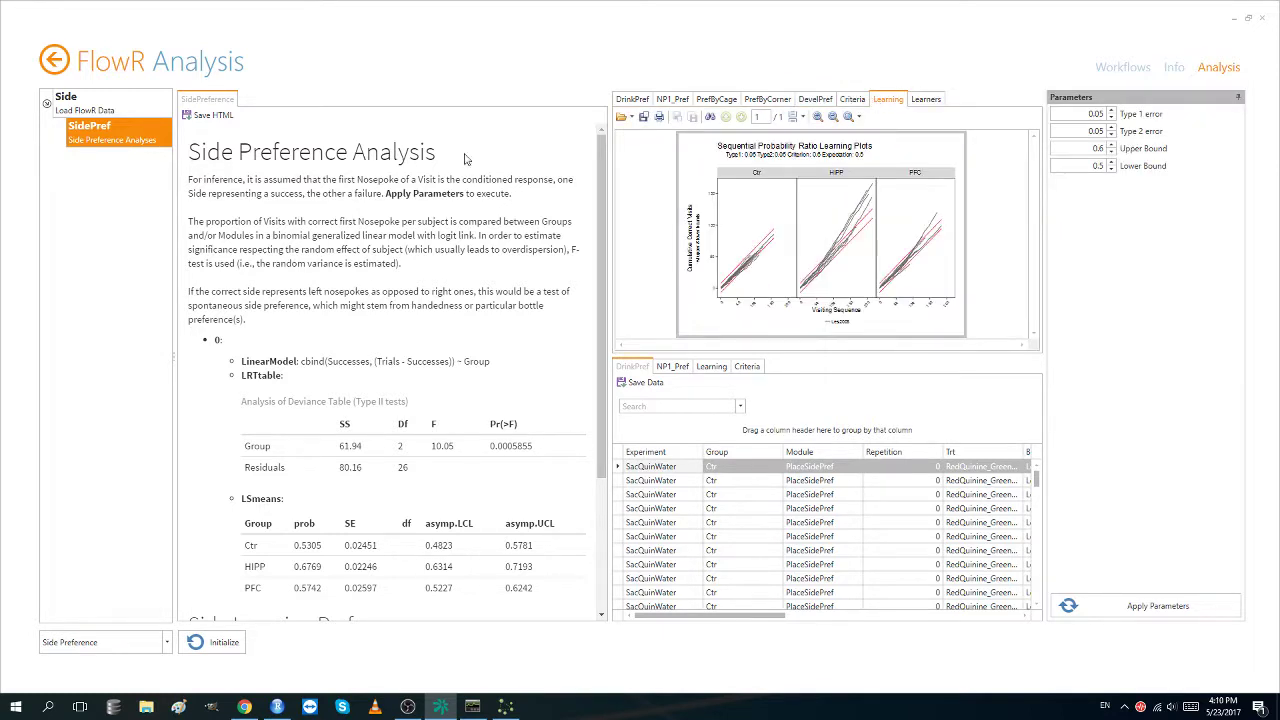
Switch the analysis workflow to Data Exploration and initialize it.
{"action": "left_click", "coordinate": [167, 645]}
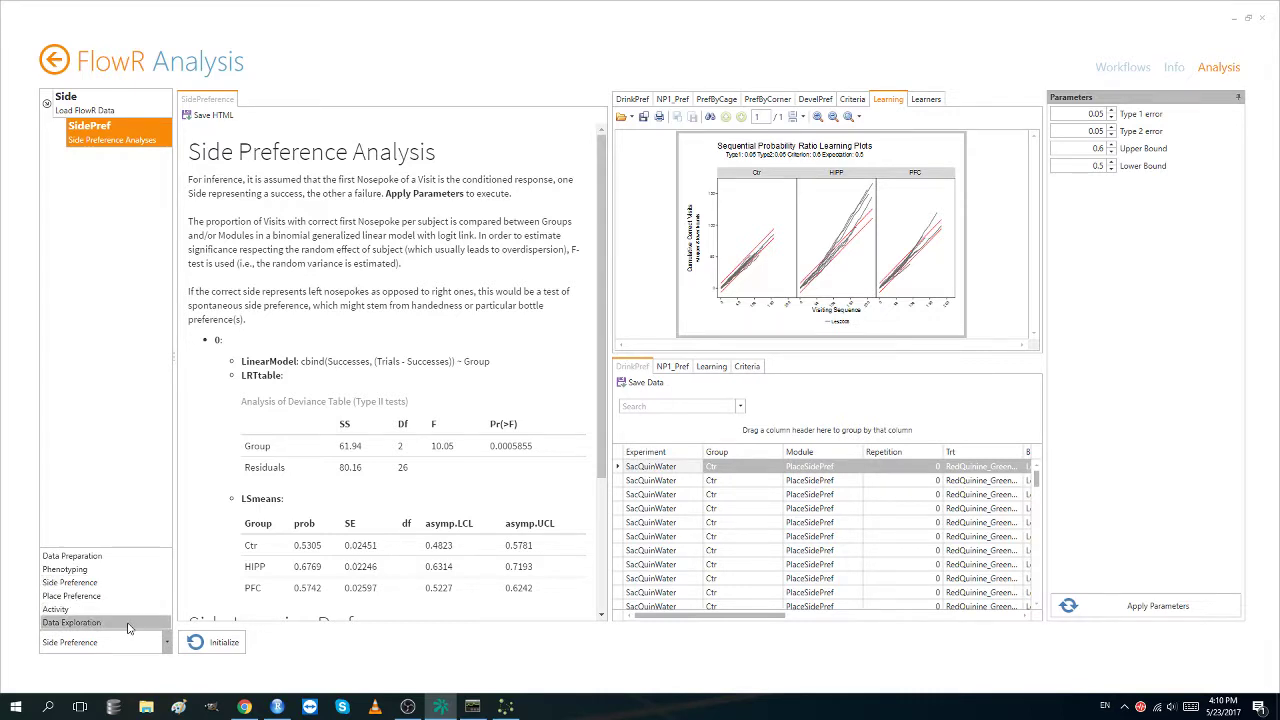
{"action": "left_click", "coordinate": [128, 623]}
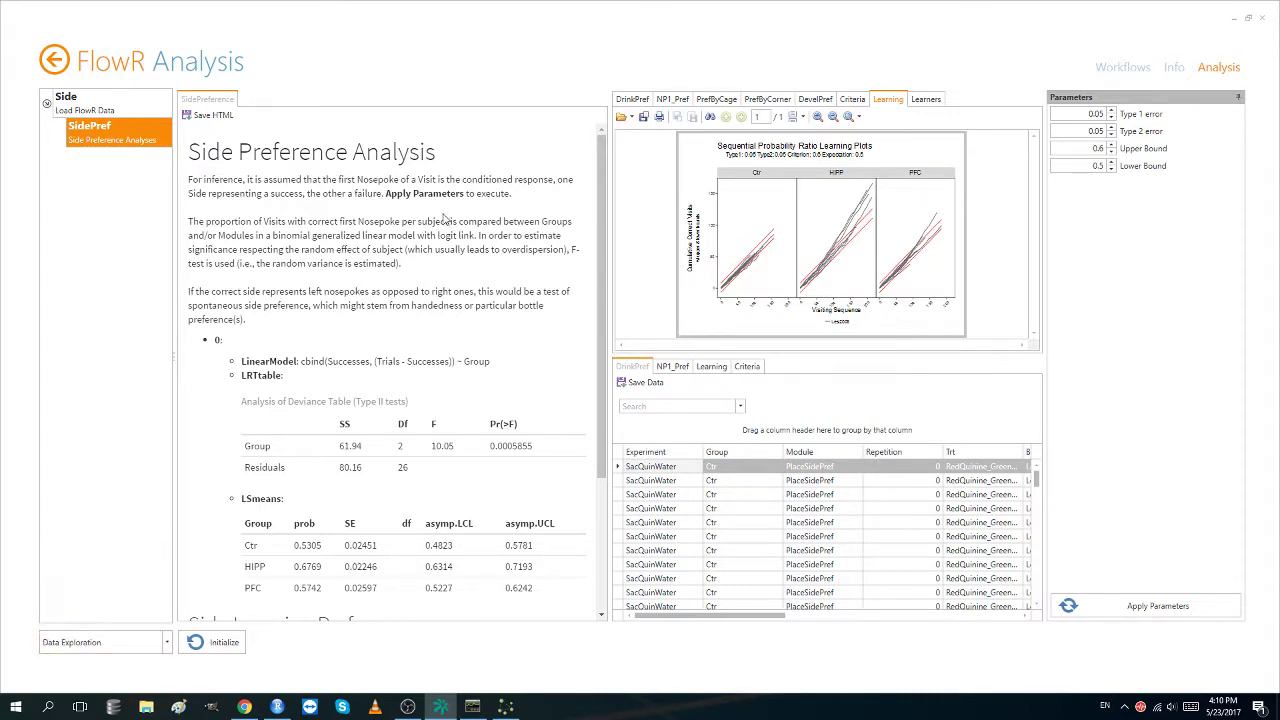
{"action": "left_click", "coordinate": [224, 642]}
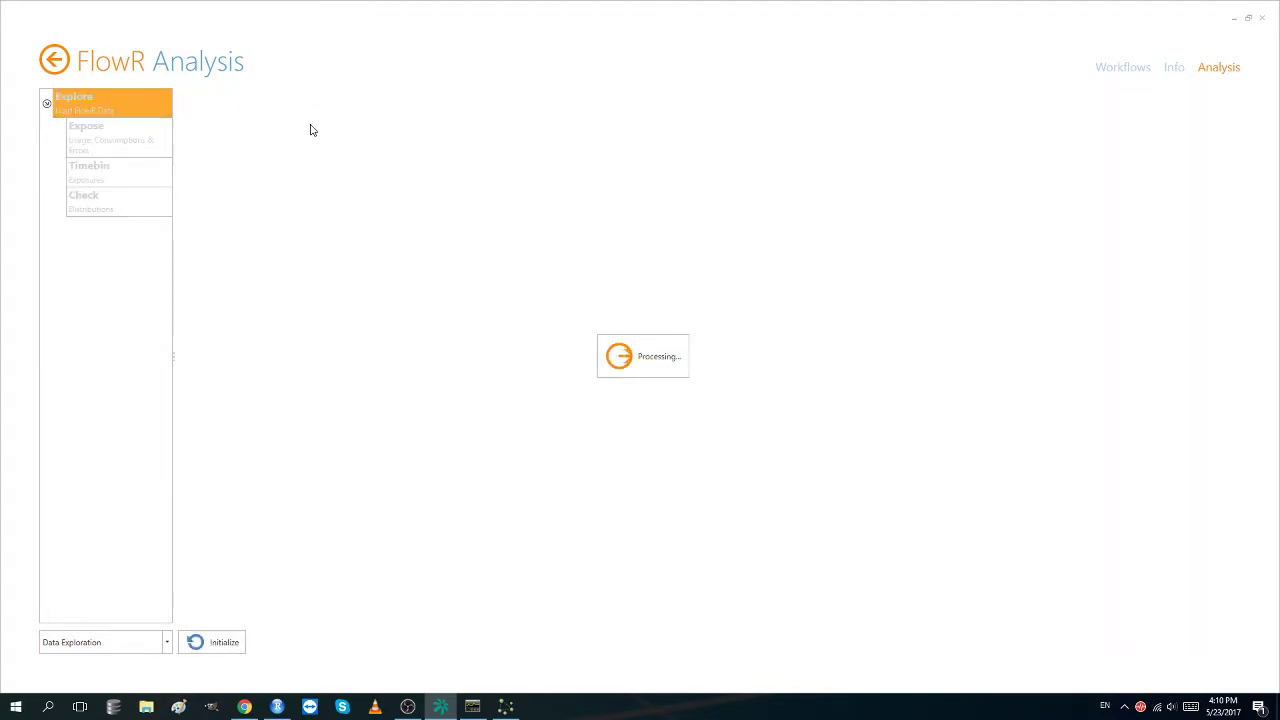
Load the DemoSidePlace data file and expose its usage measures summed over Side.
{"action": "left_click", "coordinate": [237, 102]}
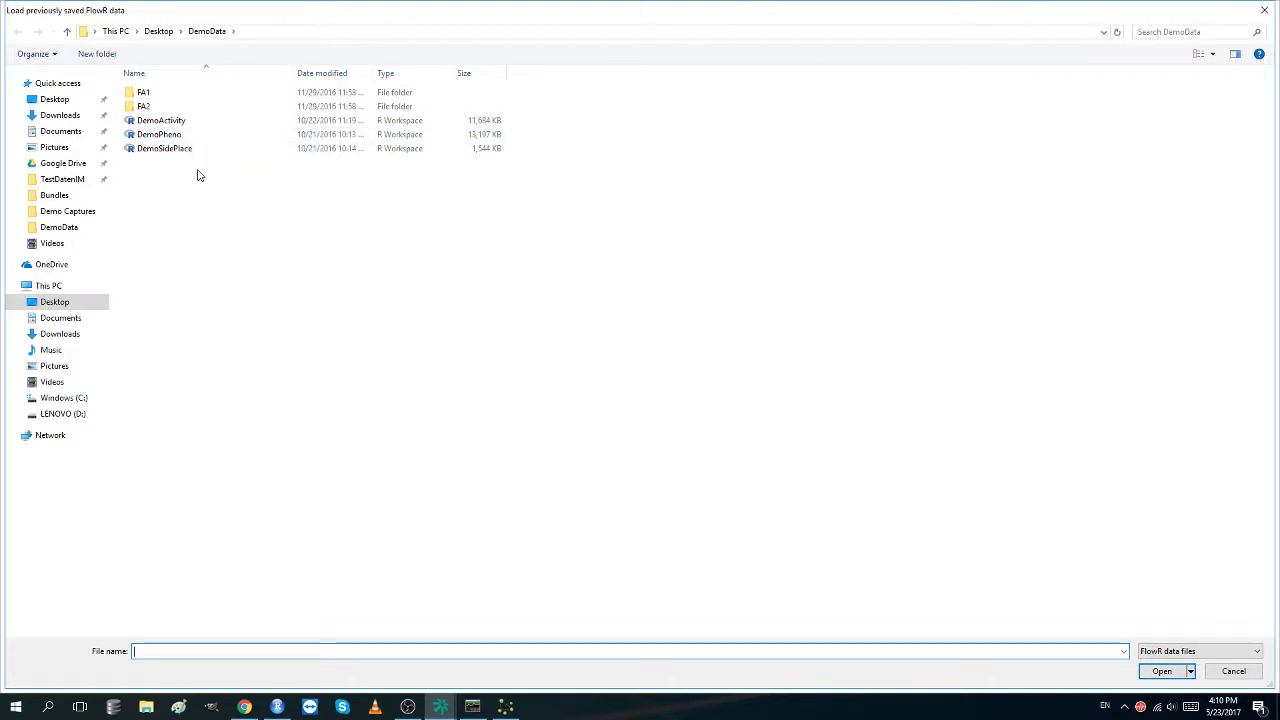
{"action": "double_click", "coordinate": [185, 149]}
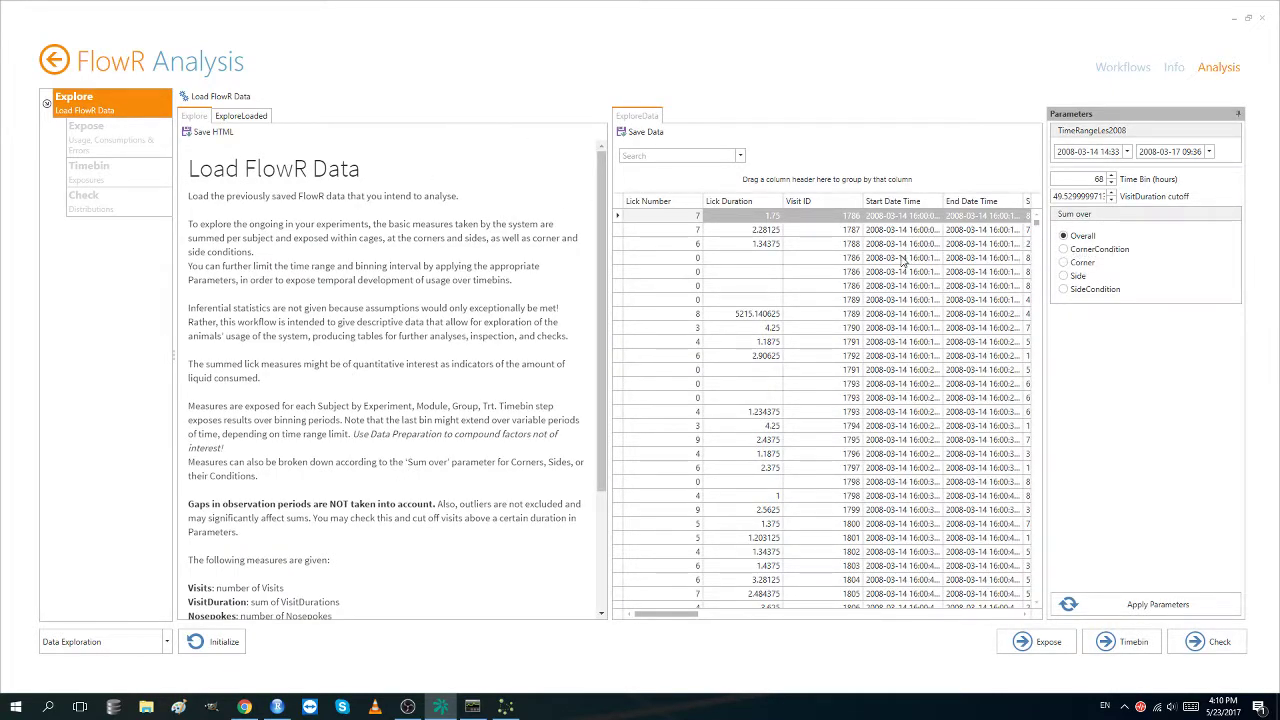
{"action": "left_click", "coordinate": [1064, 276]}
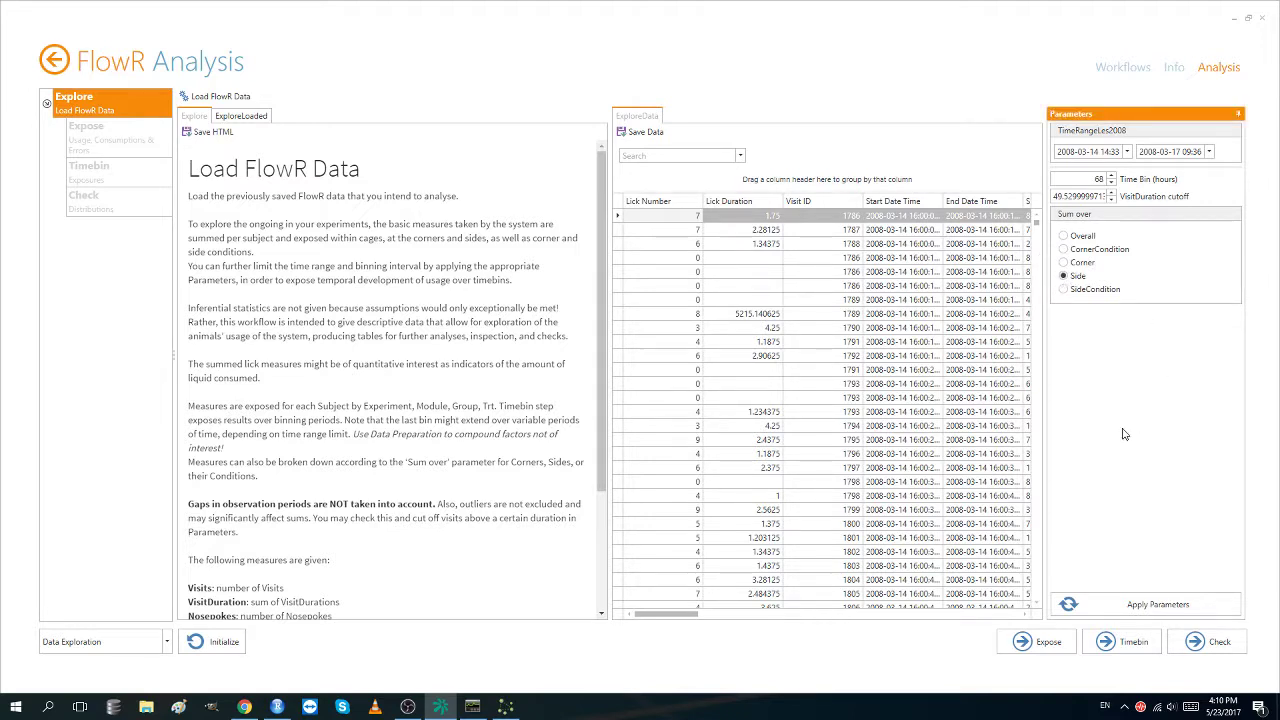
{"action": "left_click", "coordinate": [1193, 607]}
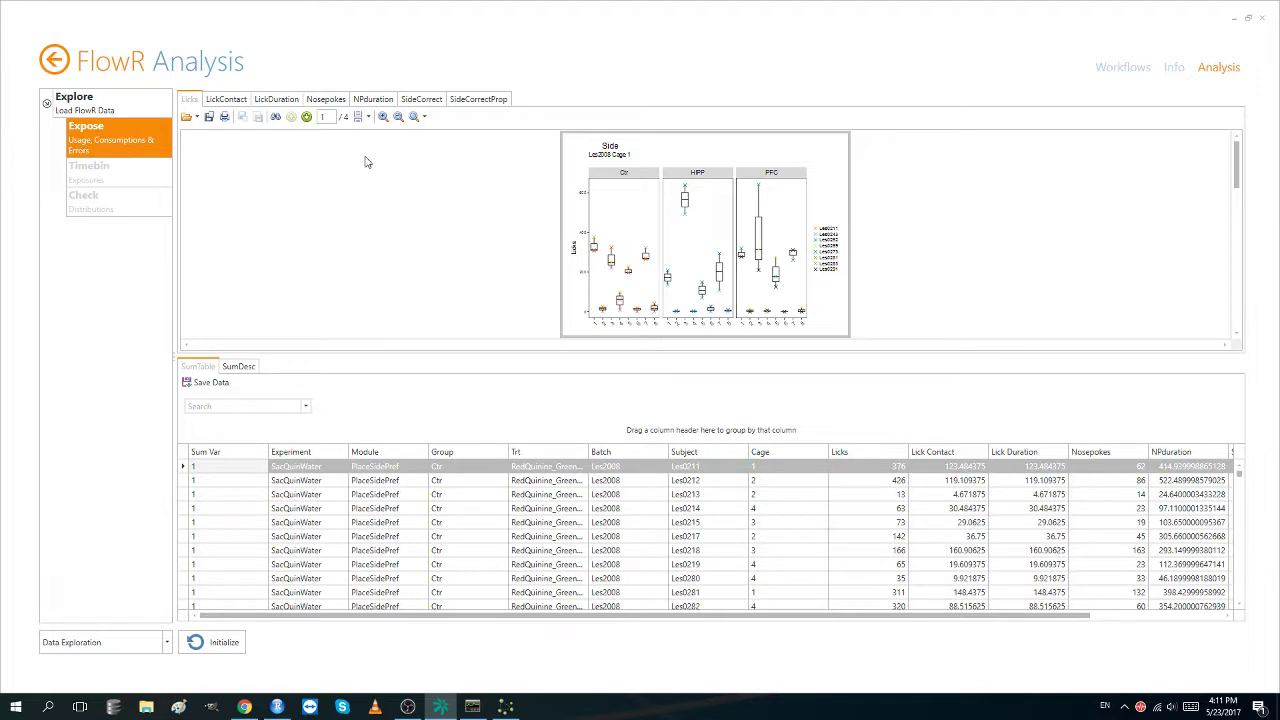
Enlarge the Licks plots, examine the side-wise boxplots for cages 1 to 4, and dock the plots back with the others.
{"action": "double_click", "coordinate": [185, 101]}
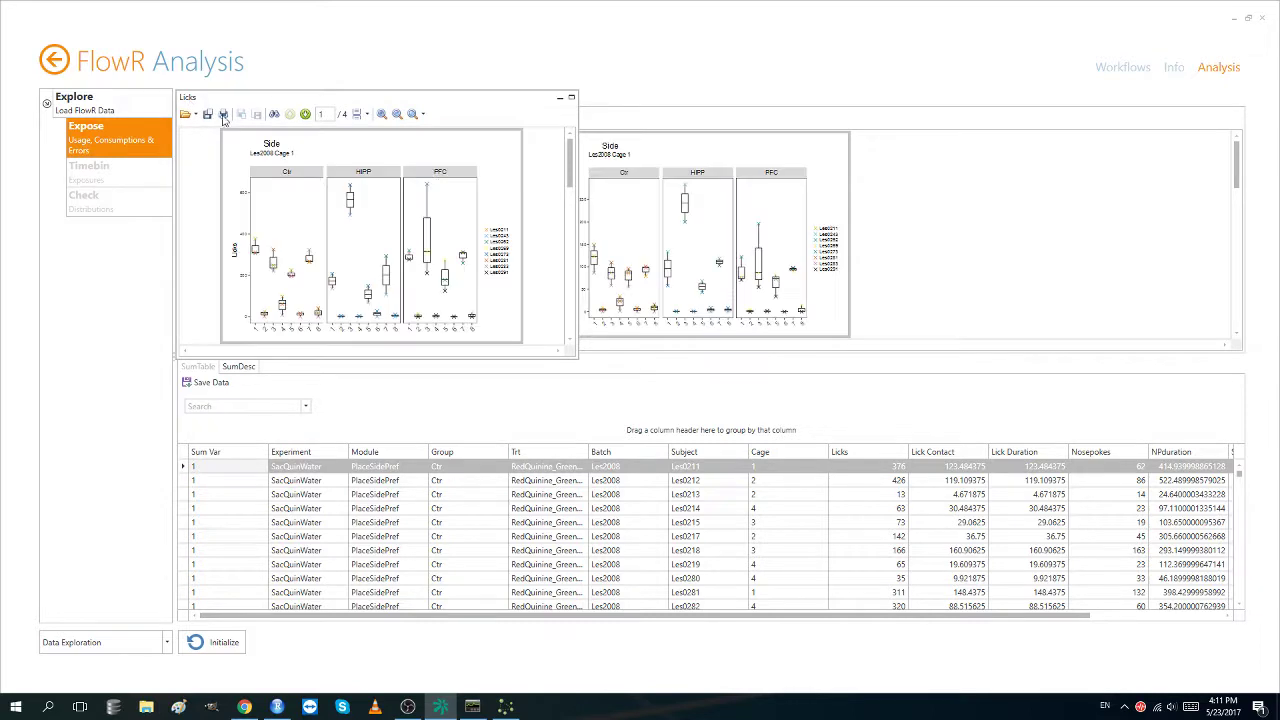
{"action": "left_click", "coordinate": [571, 98]}
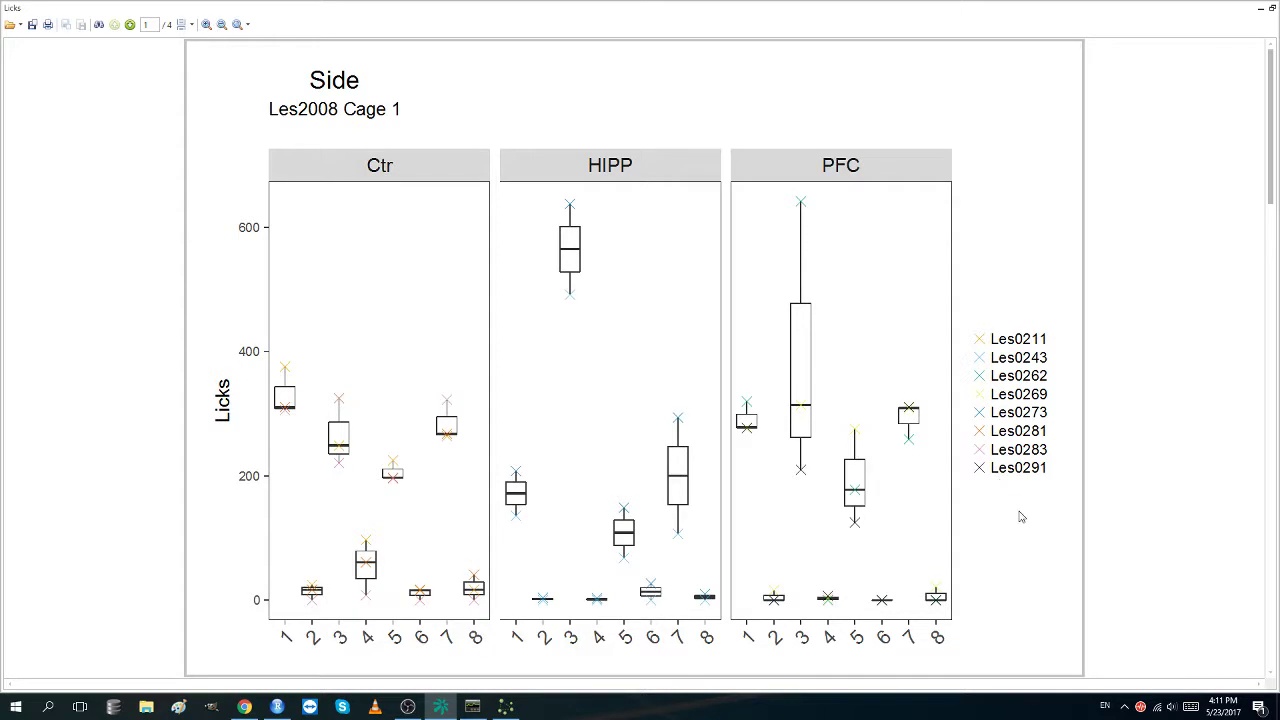
{"action": "scroll", "coordinate": [1050, 530], "scroll_direction": "down", "scroll_amount": 5}
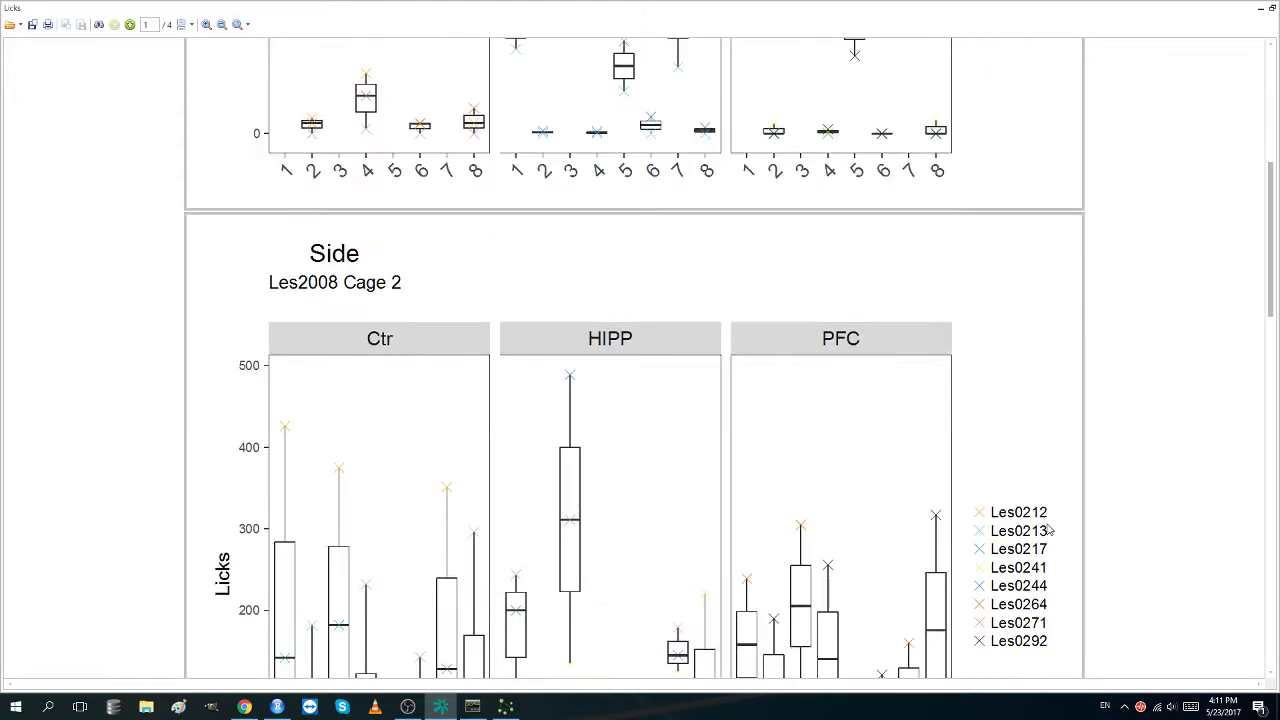
{"action": "scroll", "coordinate": [1048, 530], "scroll_direction": "down", "scroll_amount": 2}
{"action": "scroll", "coordinate": [1049, 530], "scroll_direction": "down", "scroll_amount": 1}
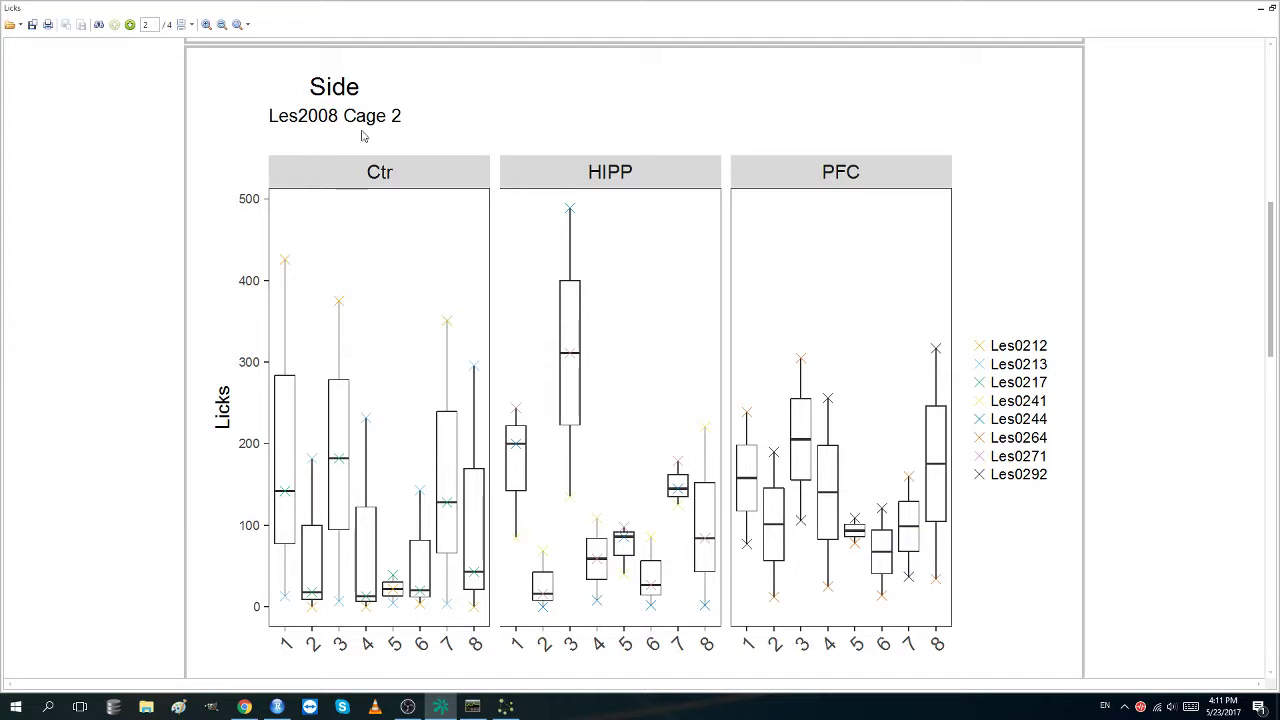
{"action": "left_click_drag", "start_coordinate": [344, 113], "coordinate": [416, 116]}
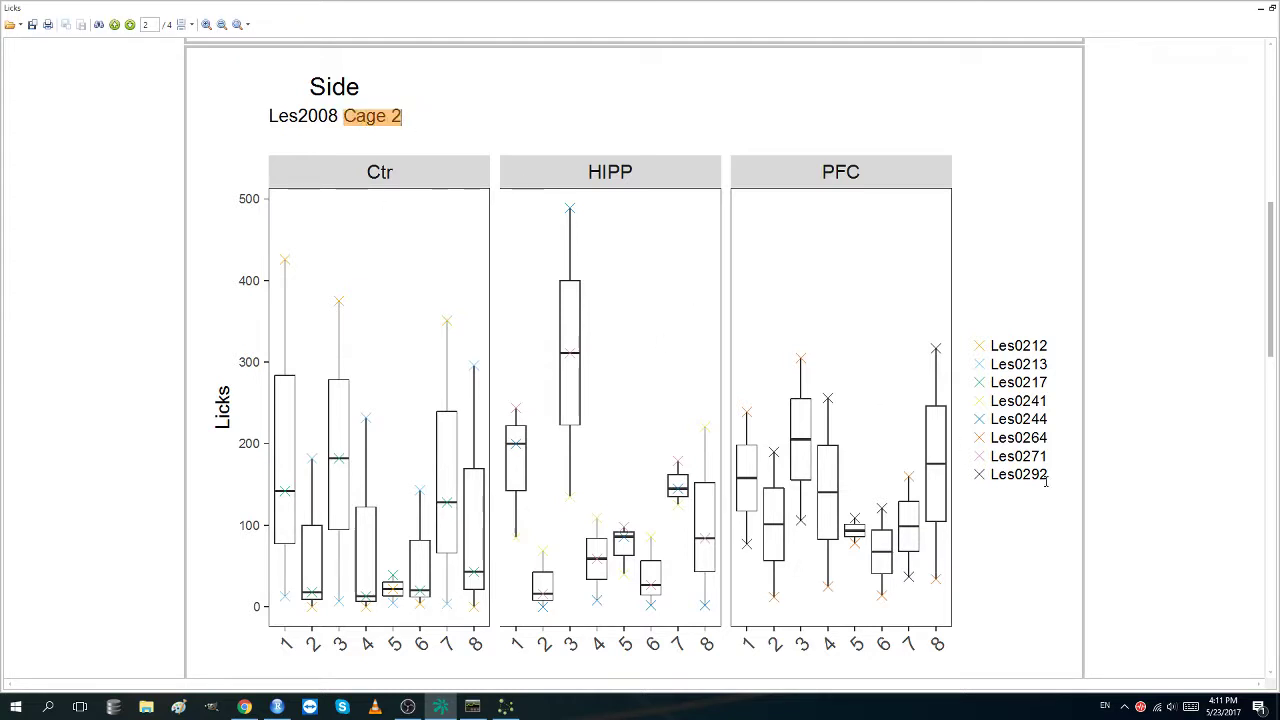
{"action": "scroll", "coordinate": [1038, 548], "scroll_direction": "down", "scroll_amount": 5}
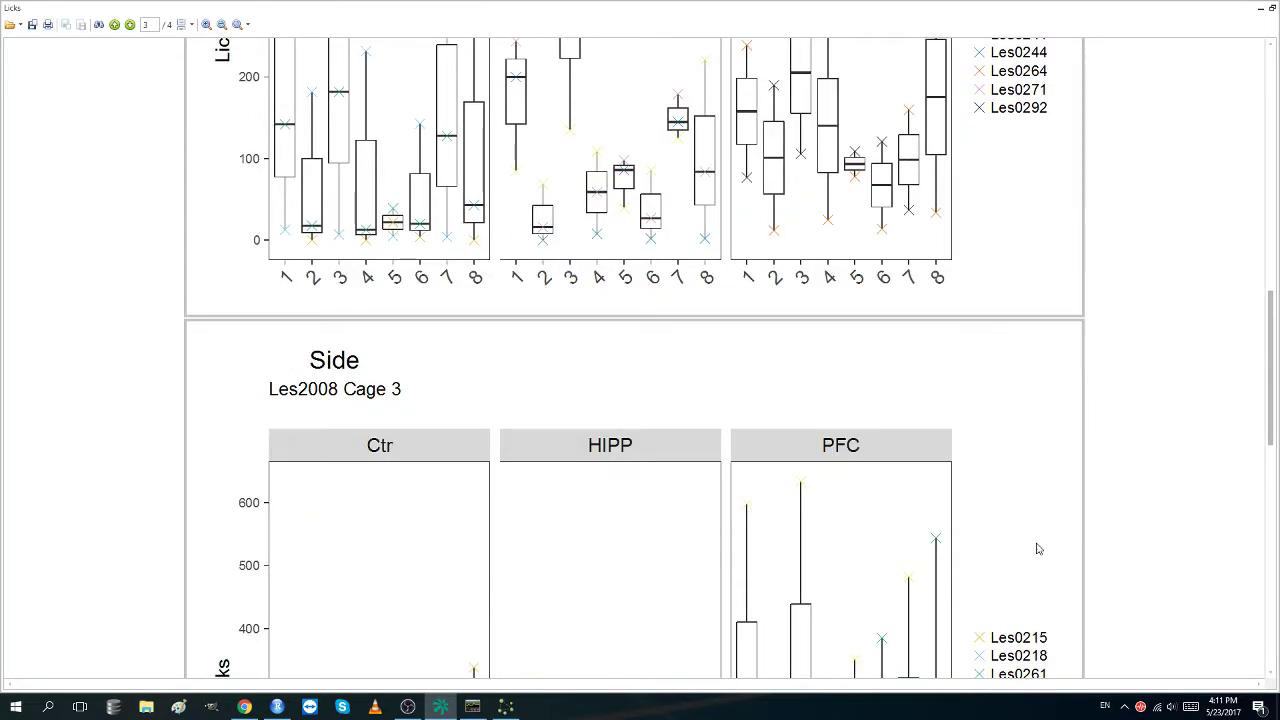
{"action": "scroll", "coordinate": [1038, 548], "scroll_direction": "down", "scroll_amount": 7}
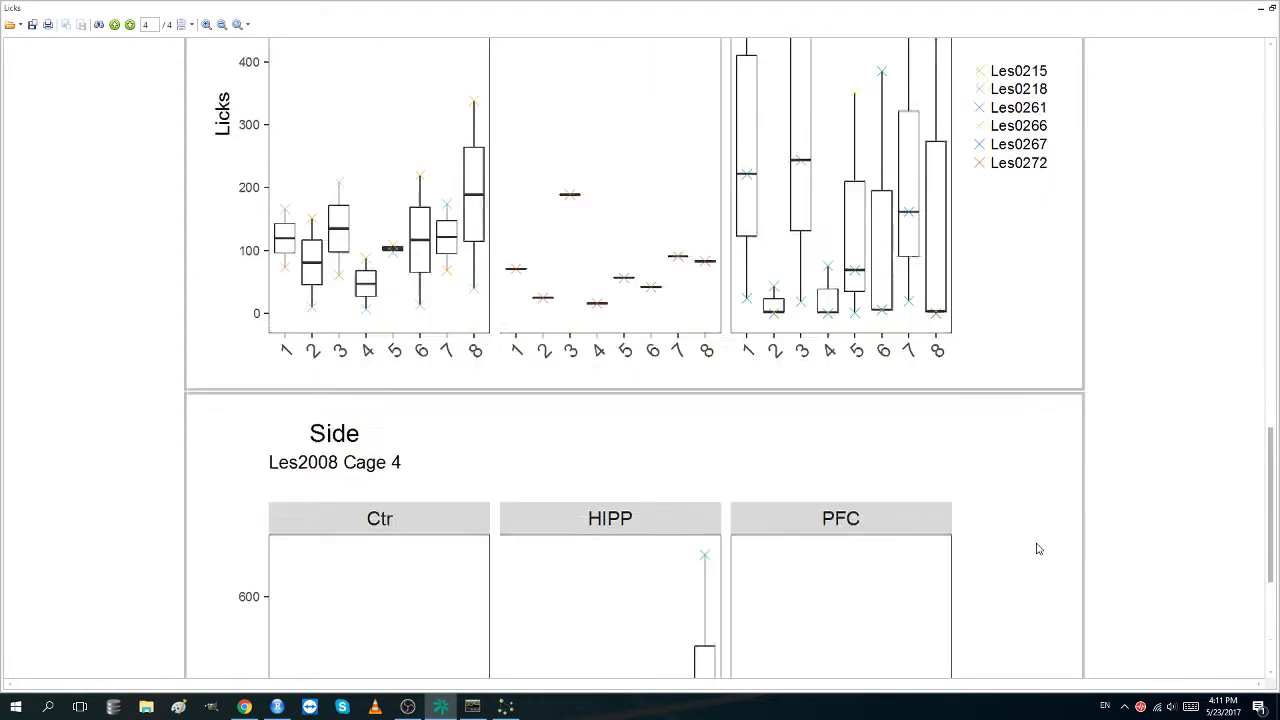
{"action": "scroll", "coordinate": [1038, 548], "scroll_direction": "down", "scroll_amount": 3}
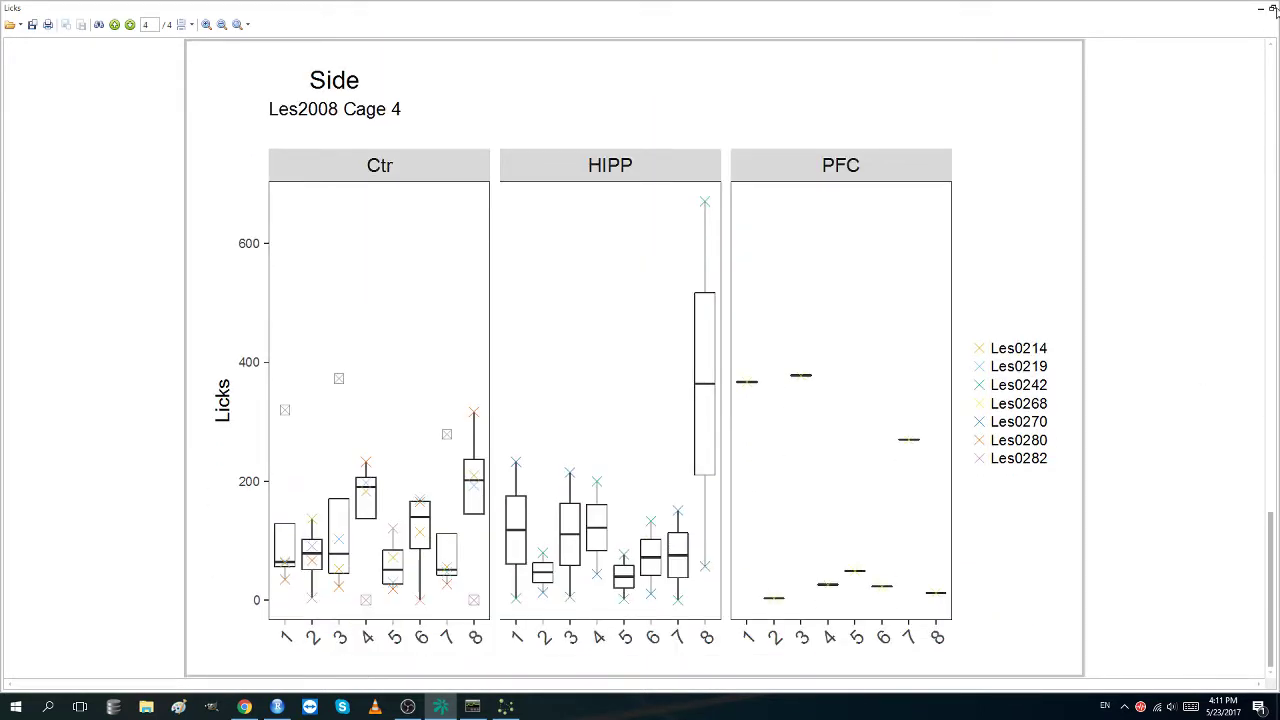
{"action": "left_click", "coordinate": [1272, 8]}
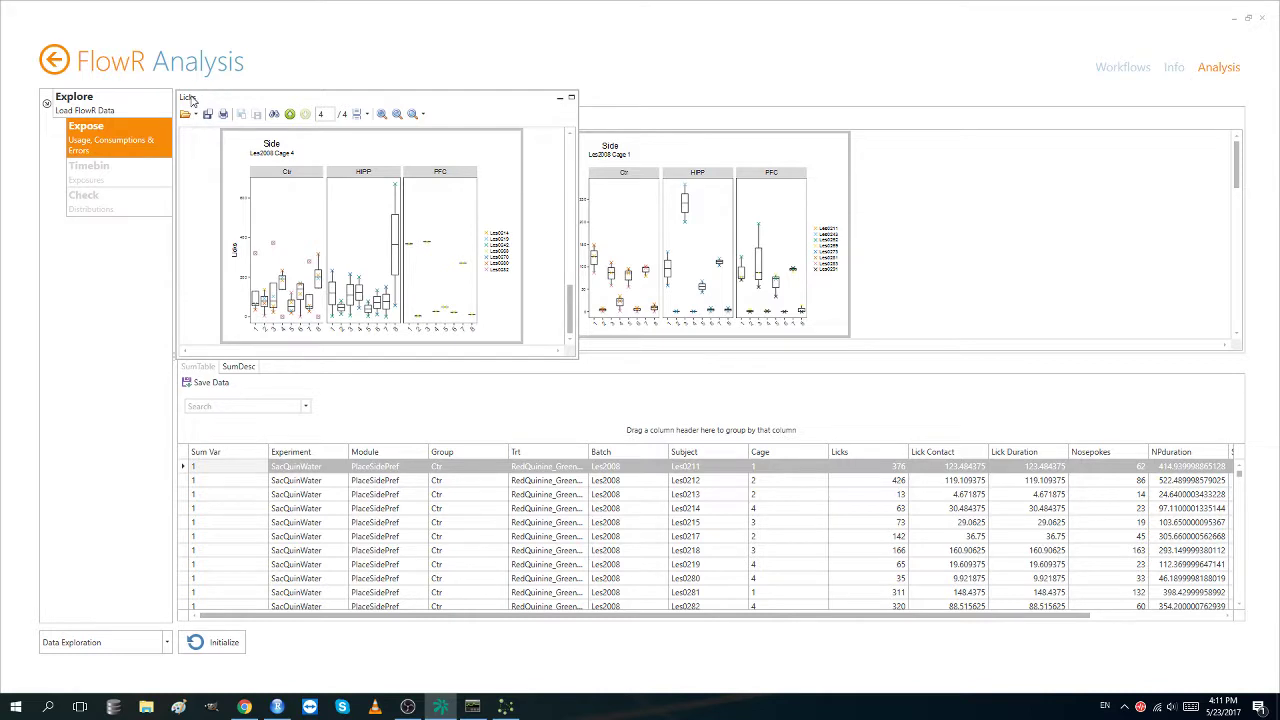
{"action": "left_click_drag", "start_coordinate": [191, 101], "coordinate": [433, 101]}
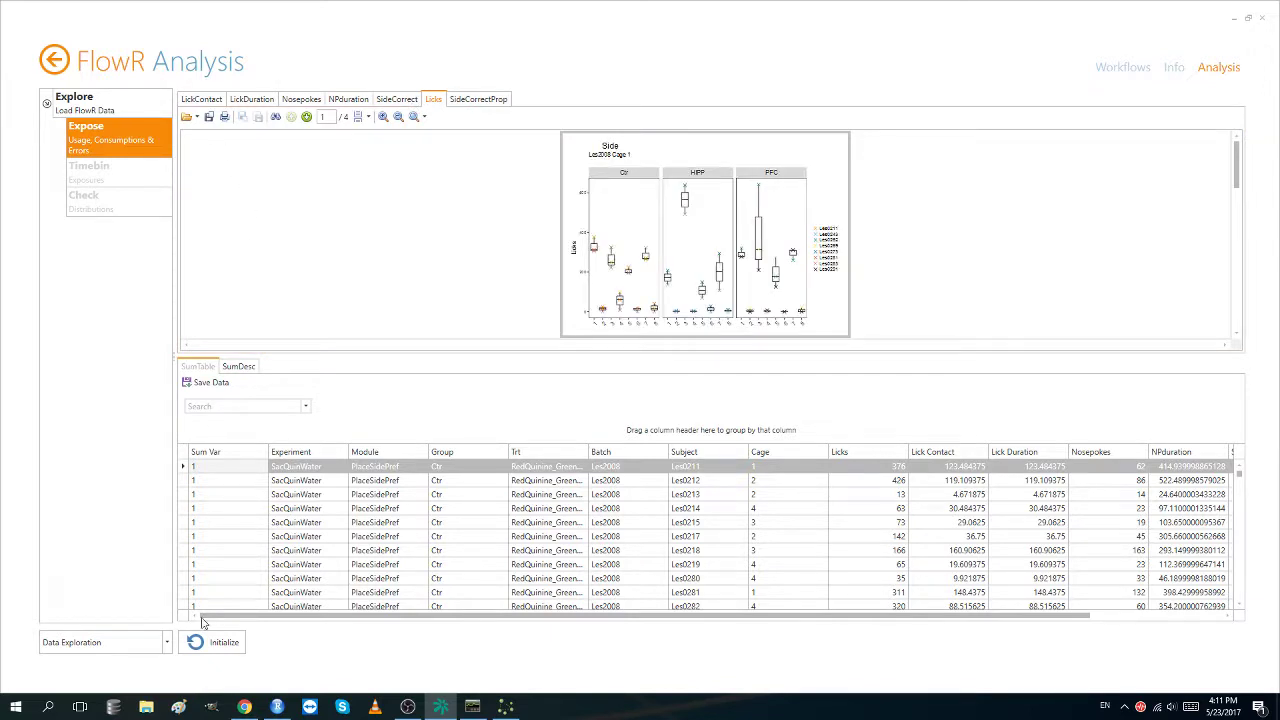
Initialize the Phenotyping workflow and load the DemoPheno data file from the DemoData folder.
{"action": "left_click", "coordinate": [166, 648]}
{"action": "left_click", "coordinate": [136, 576]}
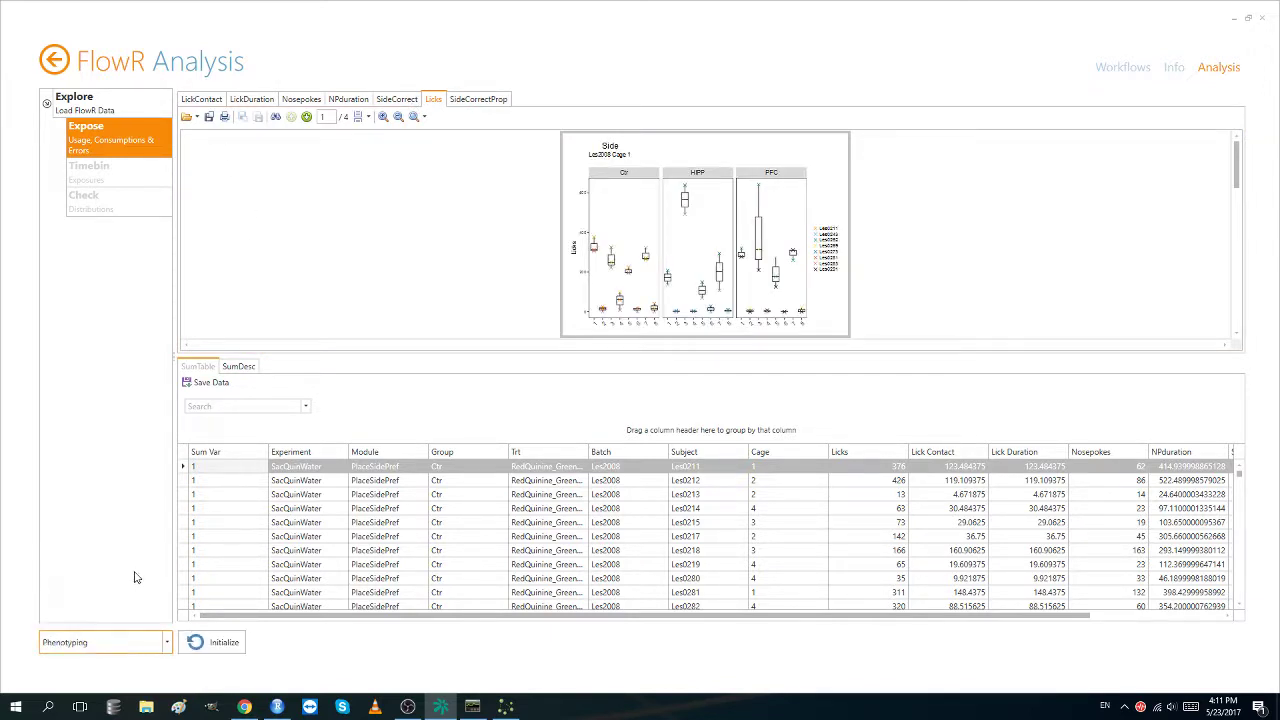
{"action": "left_click", "coordinate": [208, 642]}
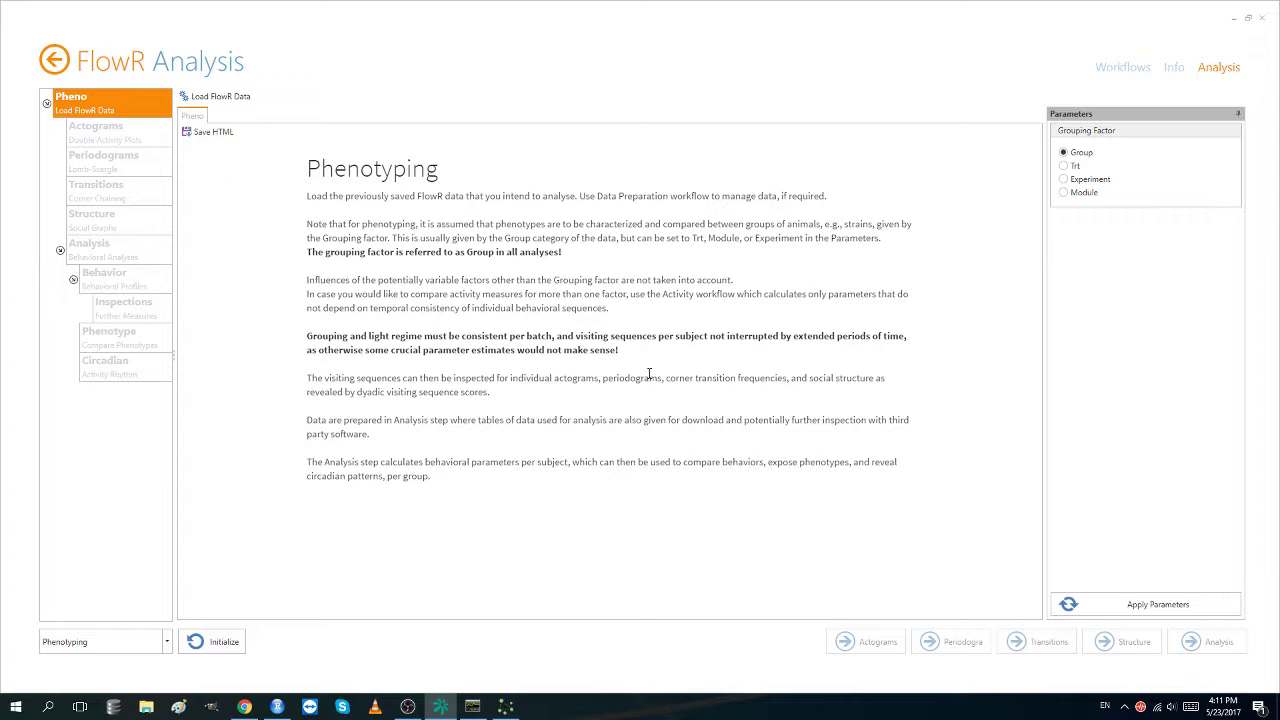
{"action": "left_click", "coordinate": [227, 101]}
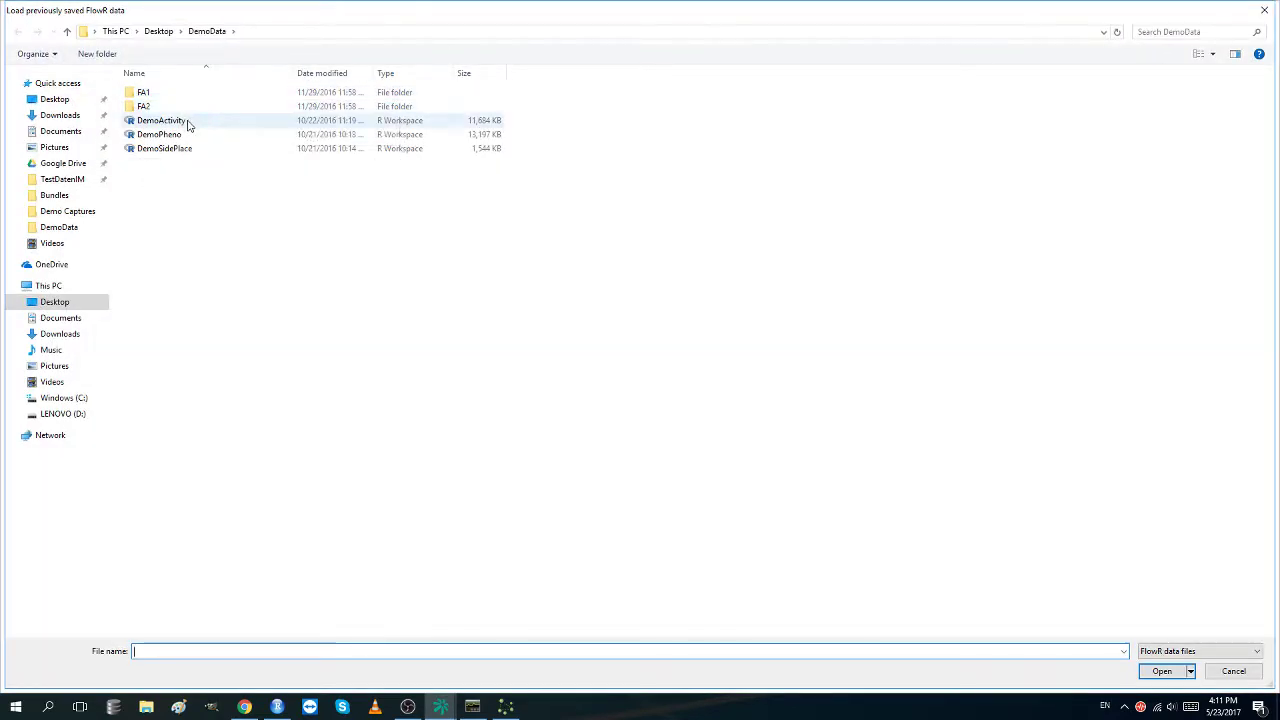
{"action": "left_click", "coordinate": [185, 137]}
{"action": "double_click", "coordinate": [185, 137]}
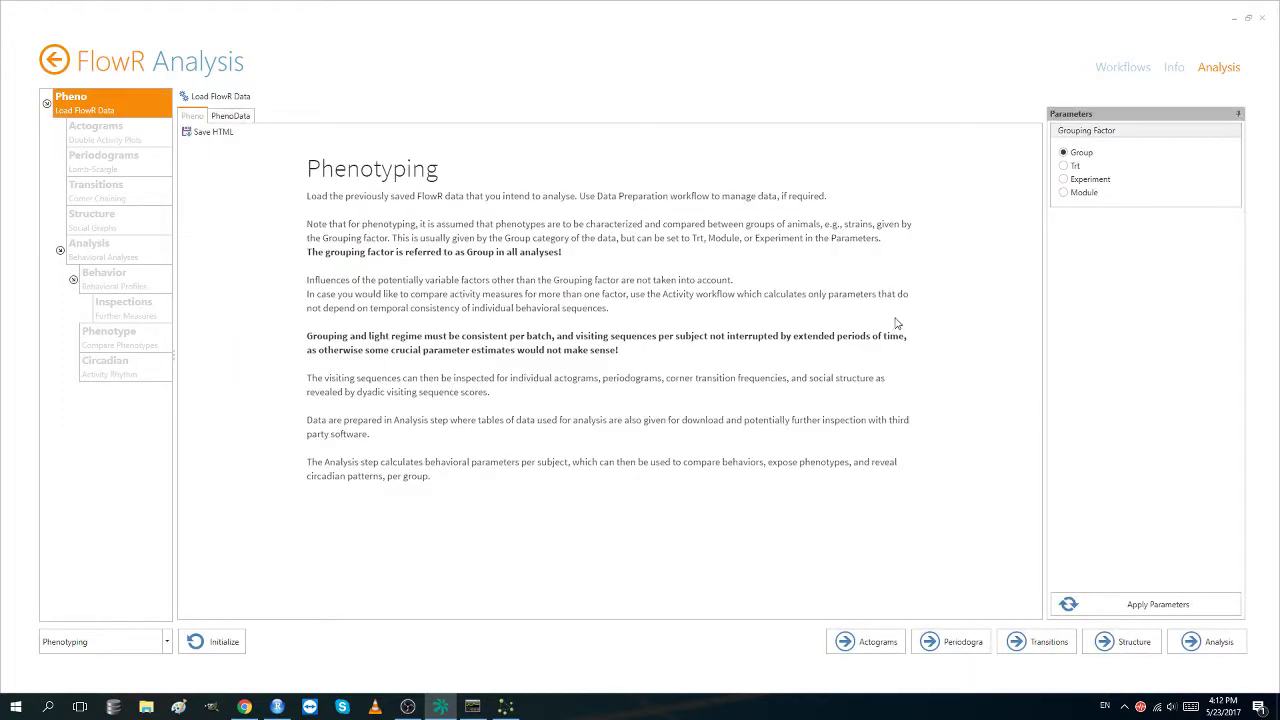
Check the PhenoData outline of the loaded data and proceed through the Analysis step to Phenotype.
{"action": "left_click", "coordinate": [232, 117]}
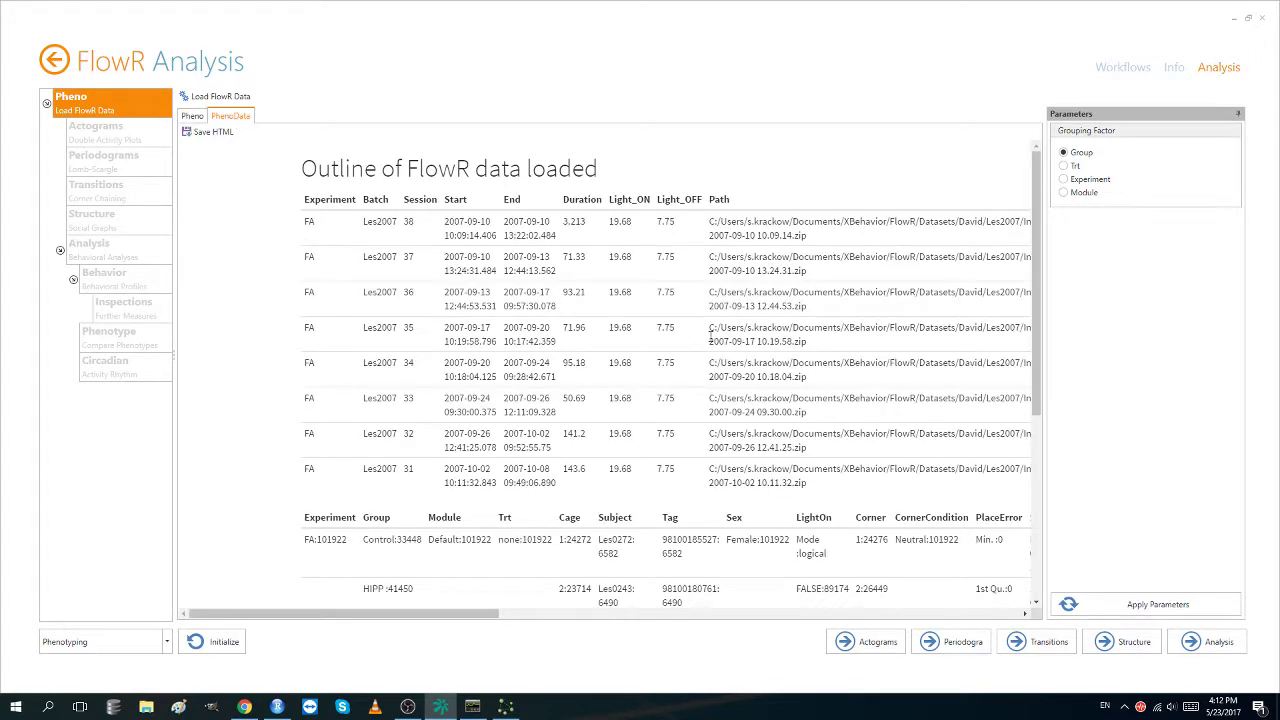
{"action": "left_click", "coordinate": [1212, 641]}
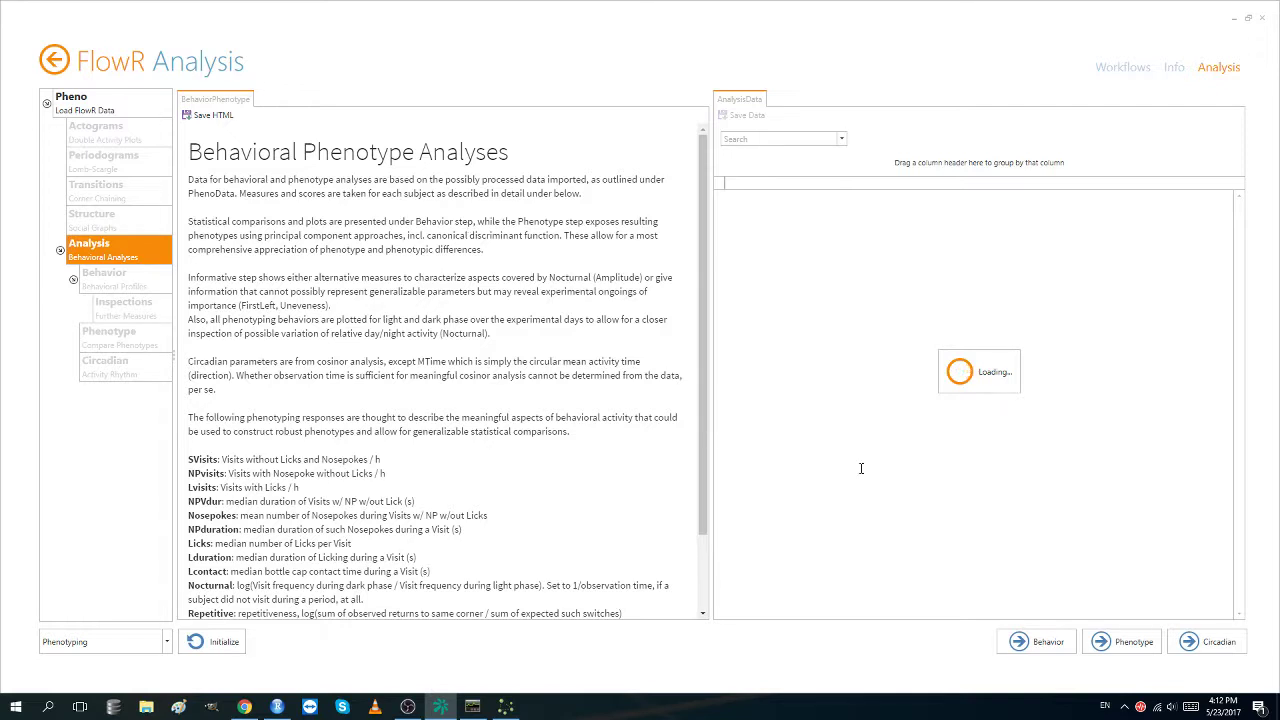
{"action": "left_click", "coordinate": [1118, 642]}
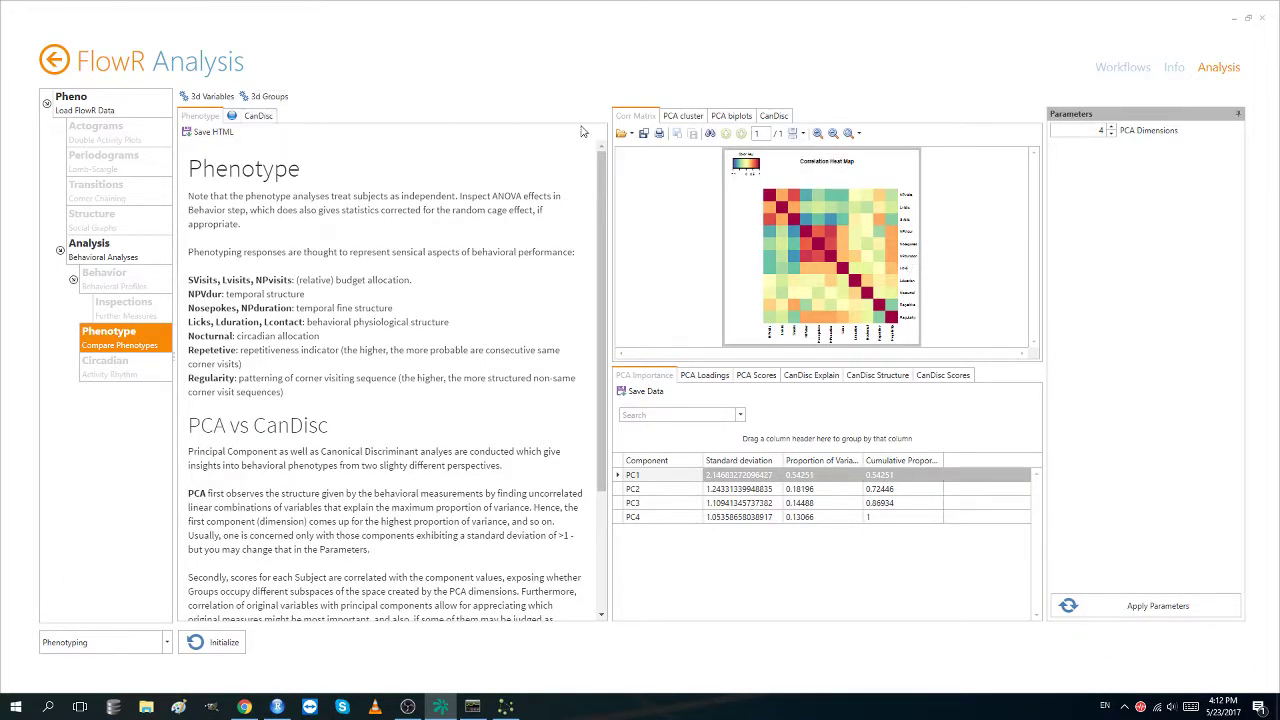
Look through the CanDisc plots of the Phenotype step and enlarge the canonical scores and structure plot to full screen.
{"action": "left_click", "coordinate": [778, 117]}
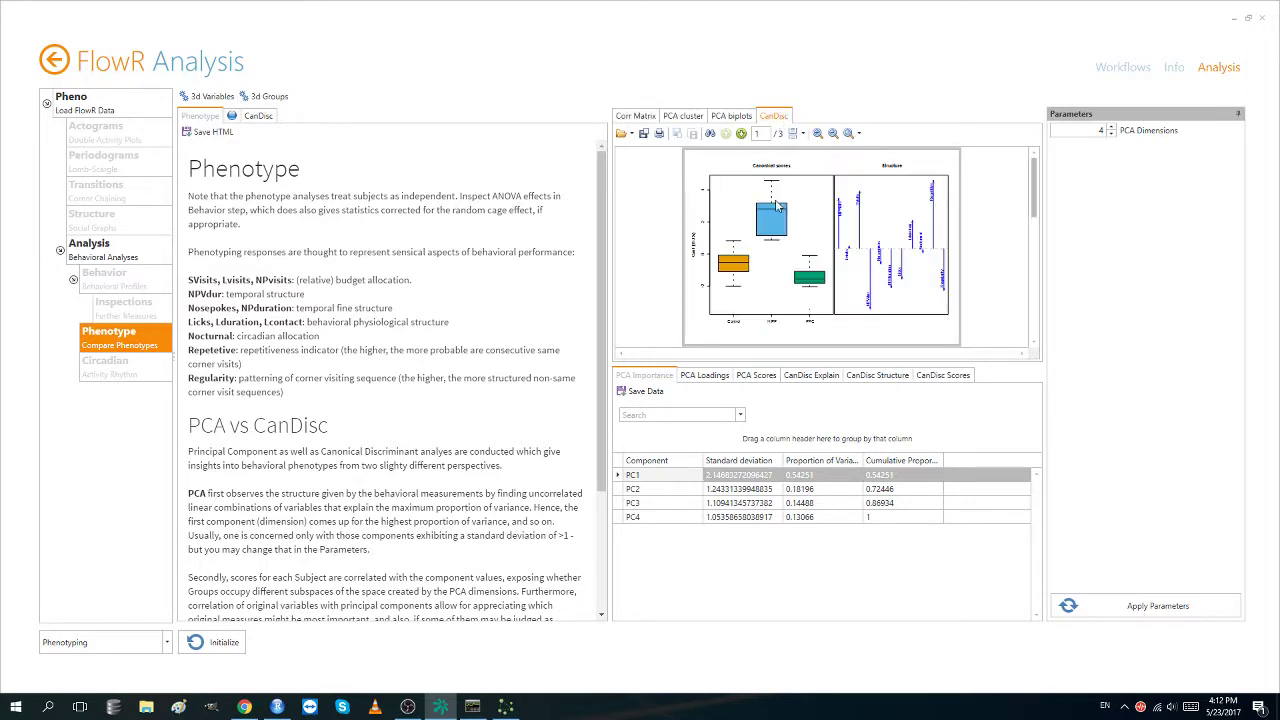
{"action": "scroll", "coordinate": [776, 205], "scroll_direction": "down", "scroll_amount": 3}
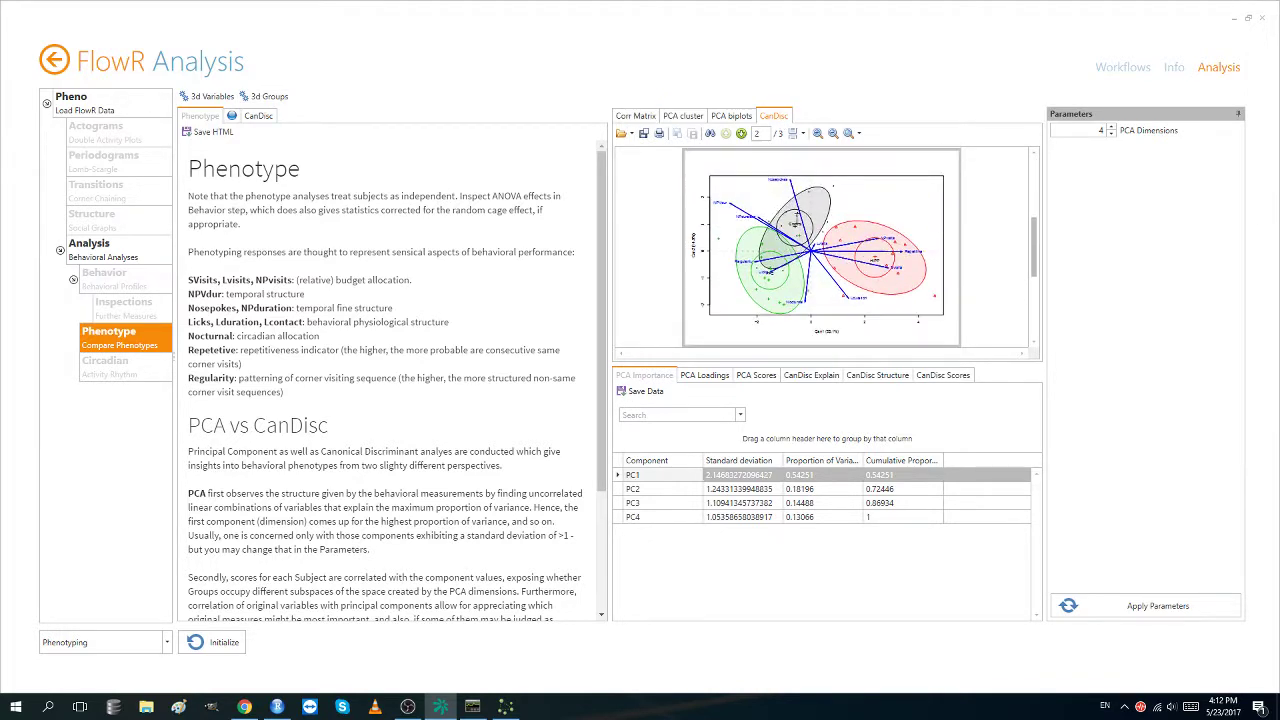
{"action": "double_click", "coordinate": [776, 117]}
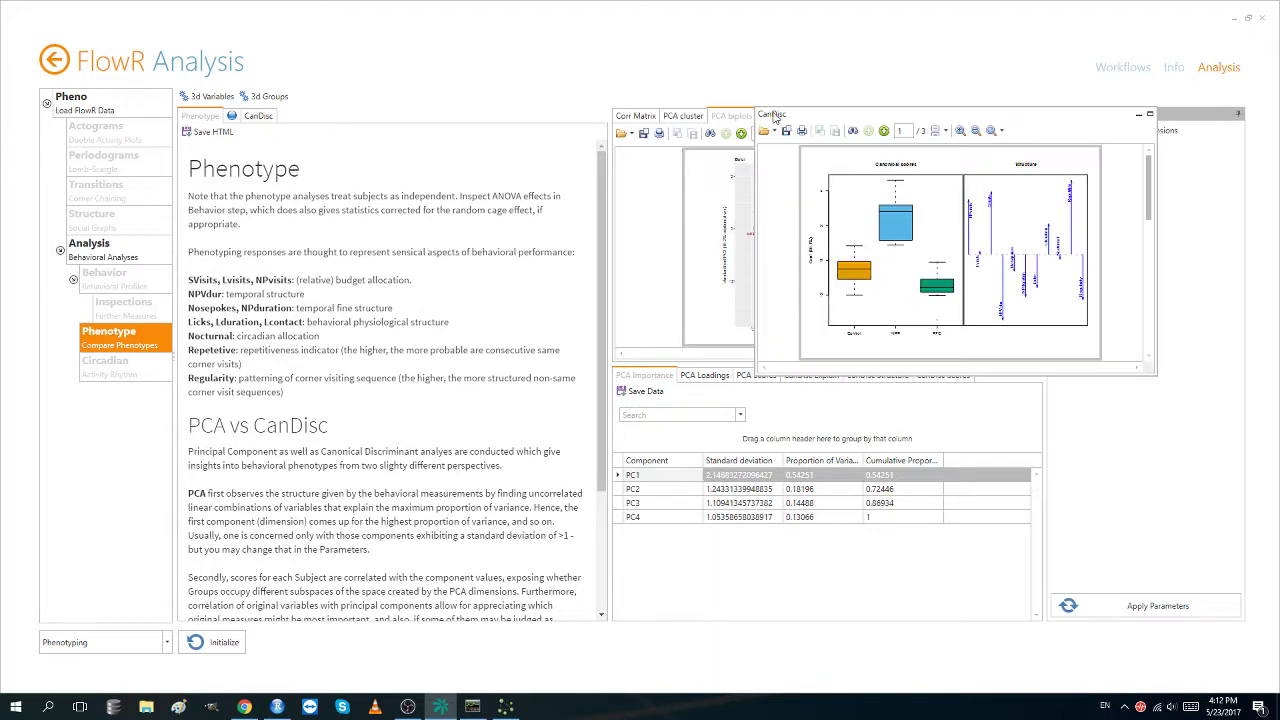
{"action": "left_click", "coordinate": [1149, 116]}
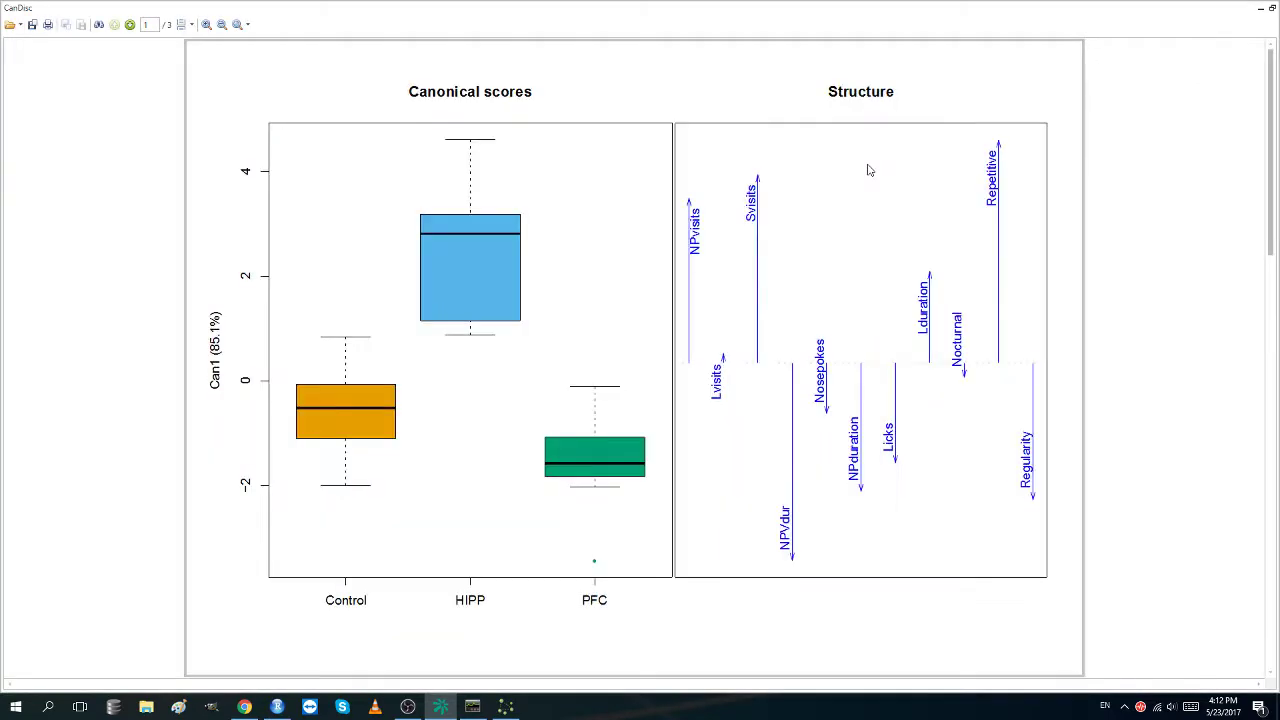
Examine the Can1 versus Can2 biplot on page 2 of the CanDisc plots and leave full-screen view.
{"action": "scroll", "coordinate": [870, 170], "scroll_direction": "down", "scroll_amount": 6}
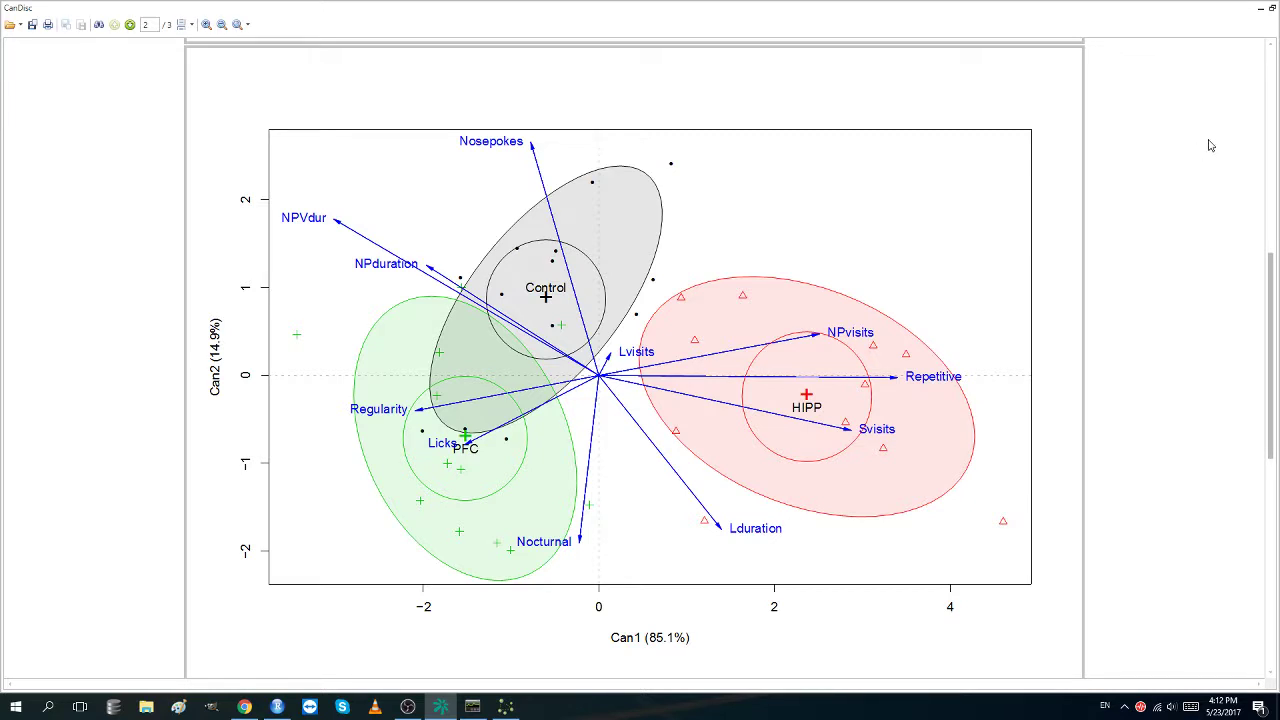
{"action": "left_click", "coordinate": [1272, 10]}
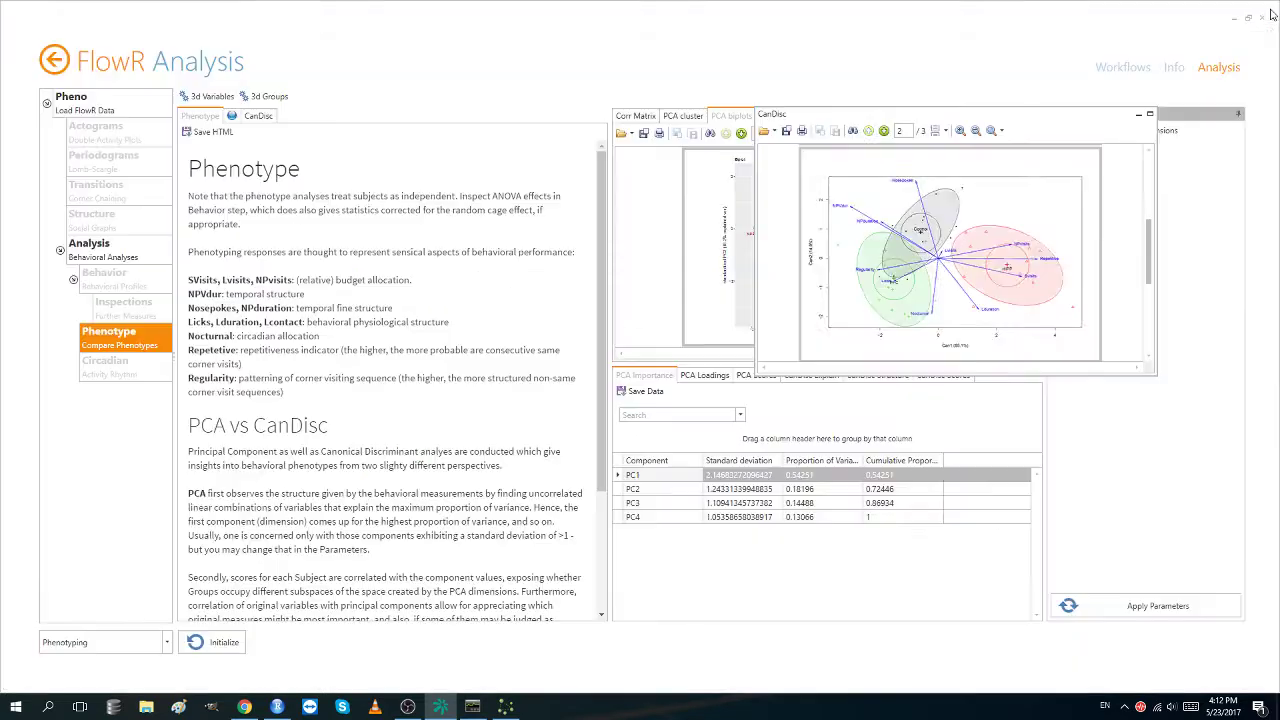
{"action": "left_click", "coordinate": [264, 97]}
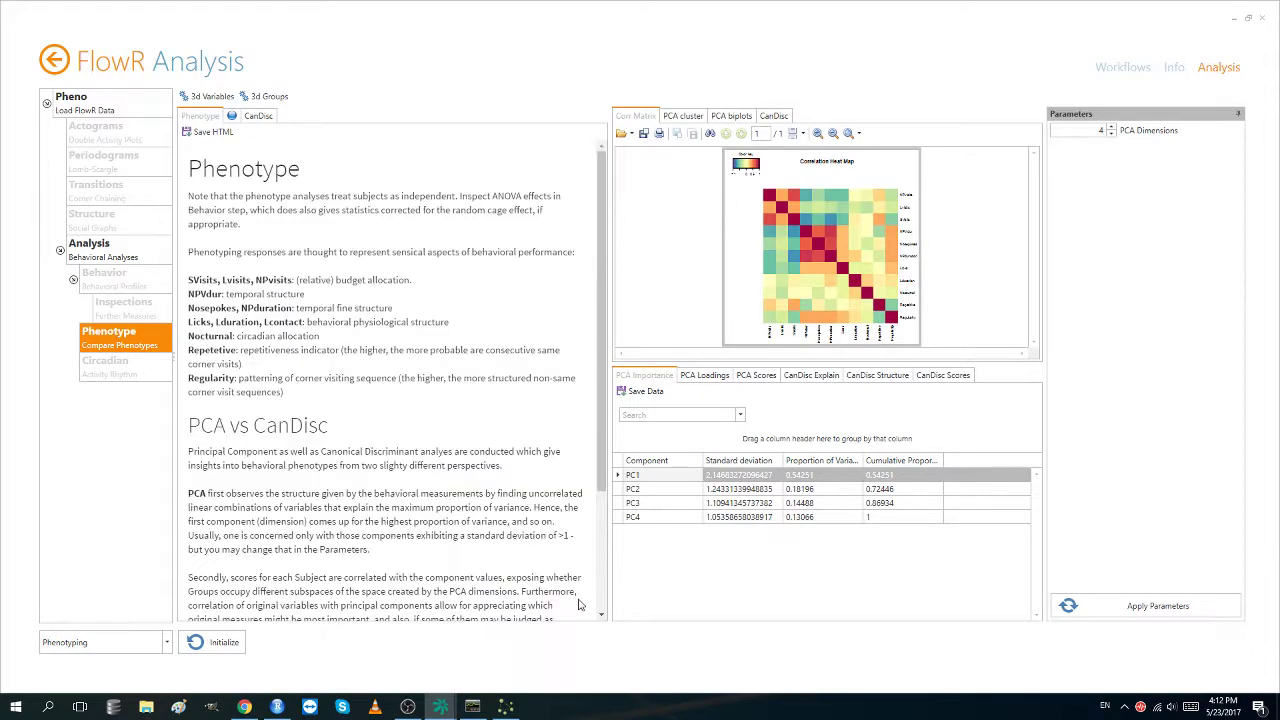
{"action": "mouse_move", "coordinate": [476, 708]}
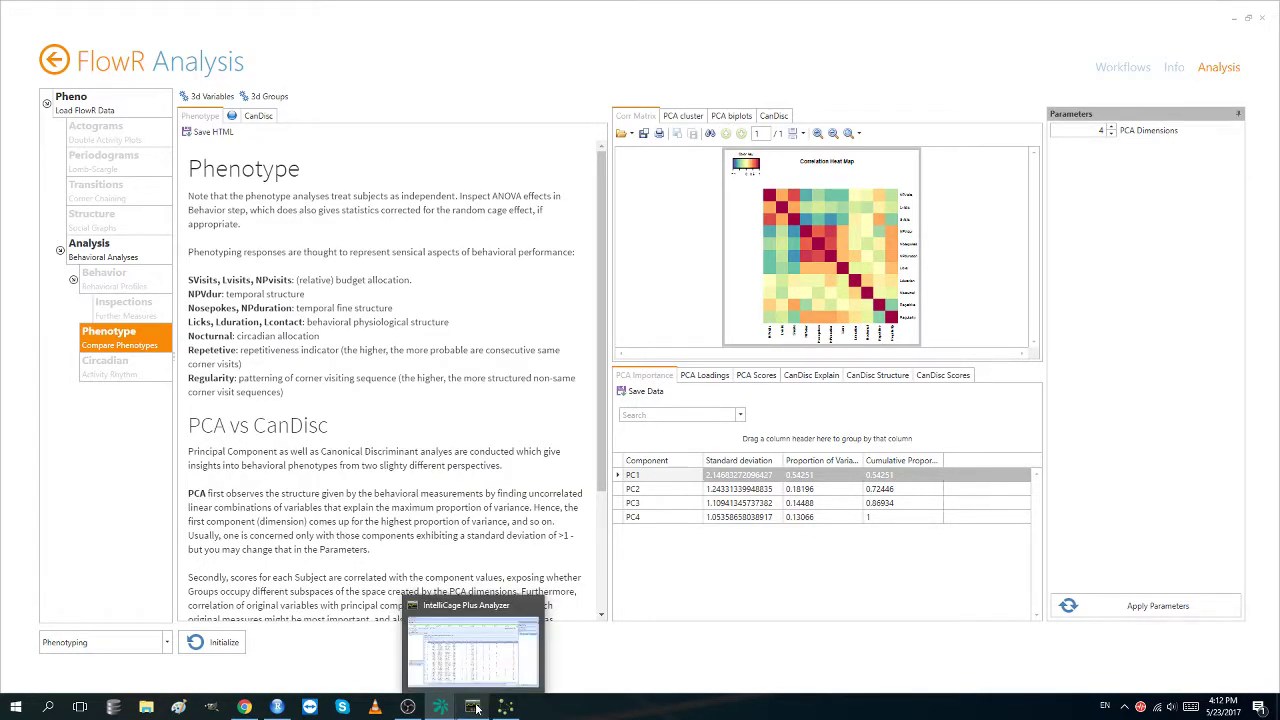
{"action": "left_click", "coordinate": [510, 648]}
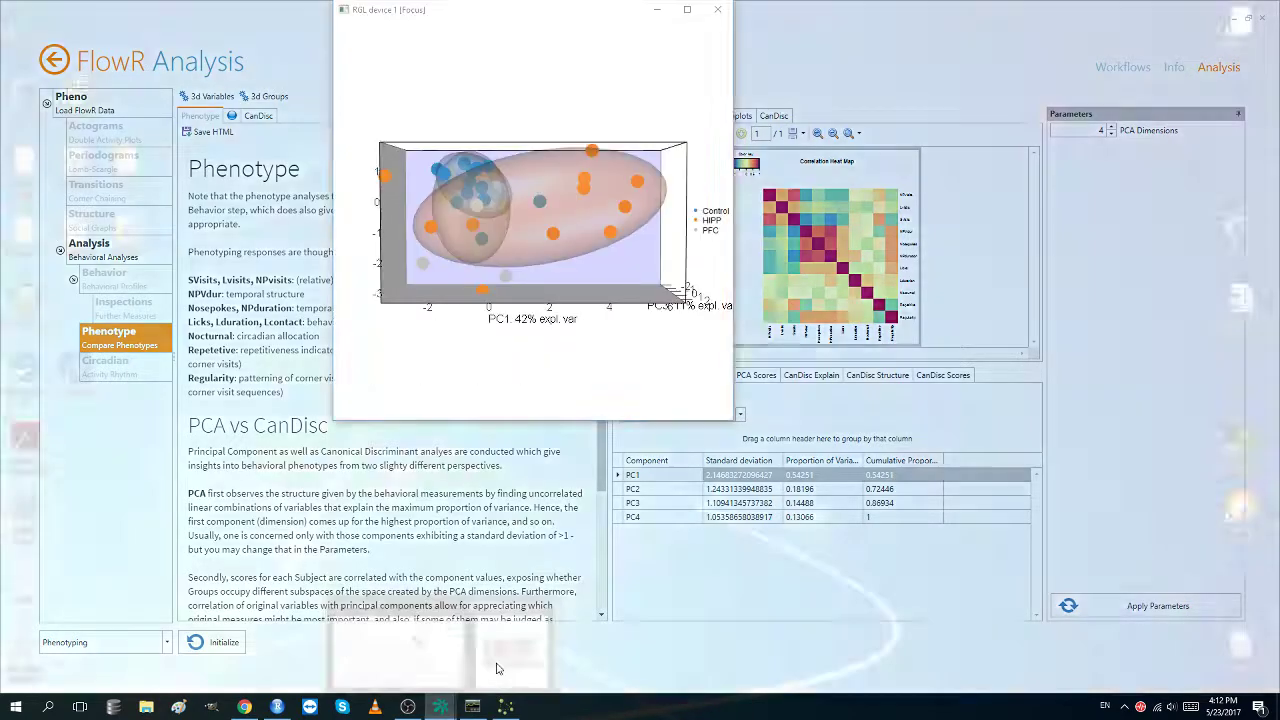
{"action": "left_click", "coordinate": [717, 10]}
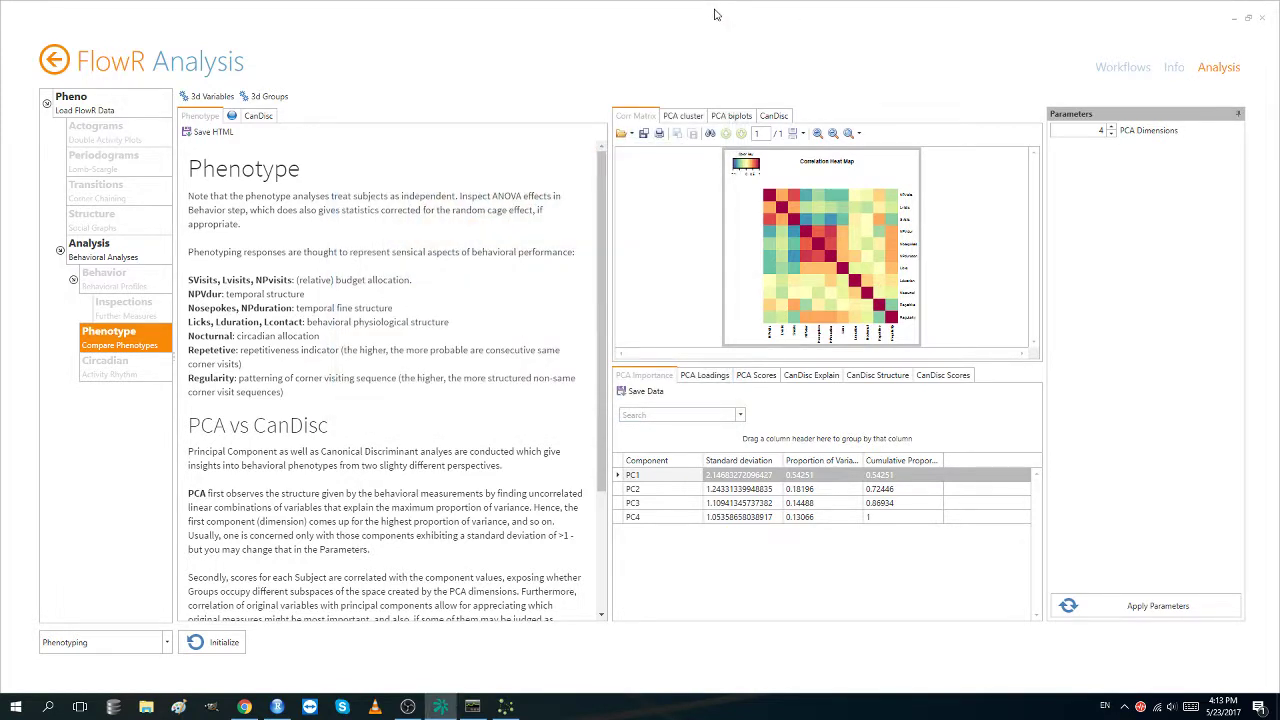
{"action": "left_click", "coordinate": [447, 711]}
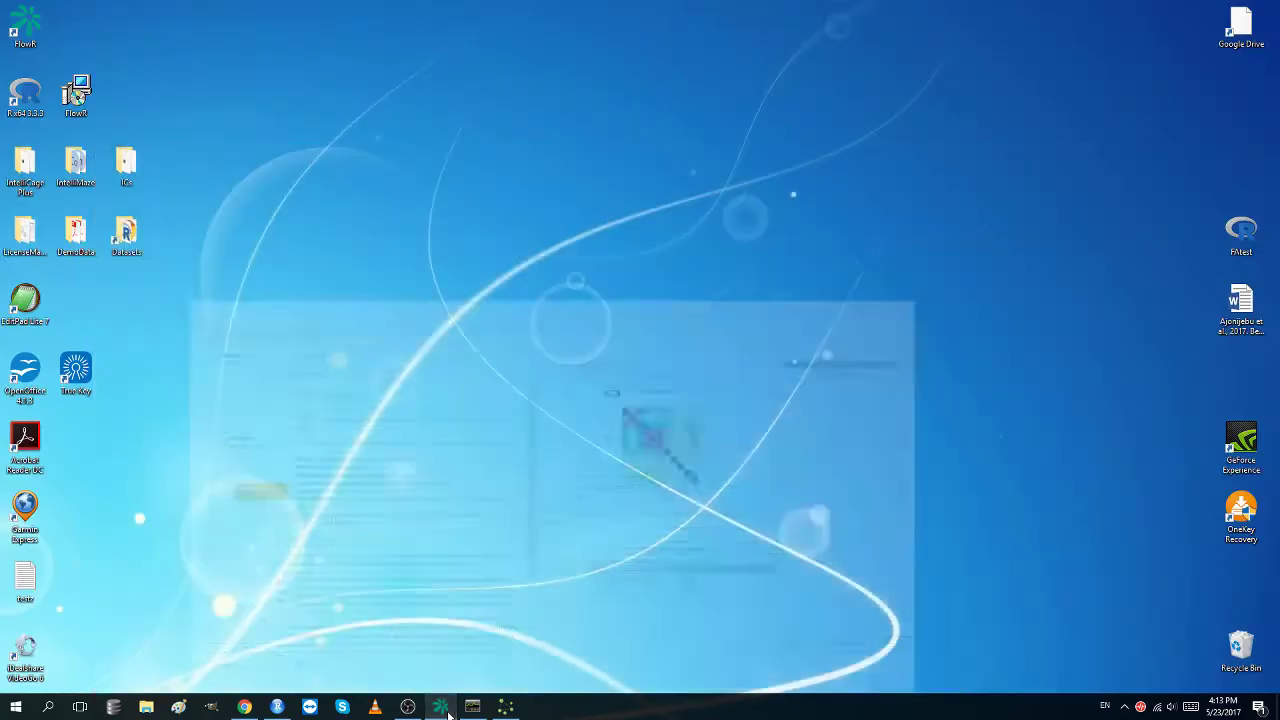
{"action": "left_click", "coordinate": [441, 708]}
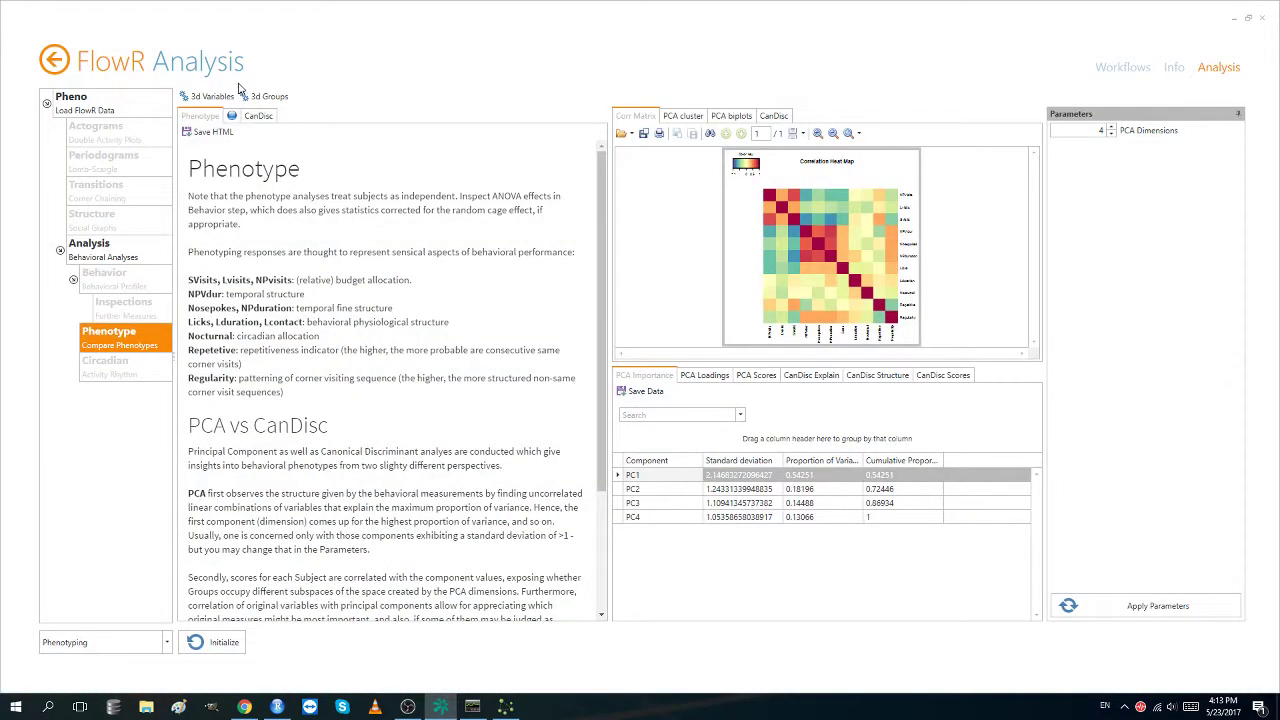
Generate the 3D Groups plot, enlarge its window to full screen, rotate the group ellipsoids and restore the window size.
{"action": "left_click", "coordinate": [277, 98]}
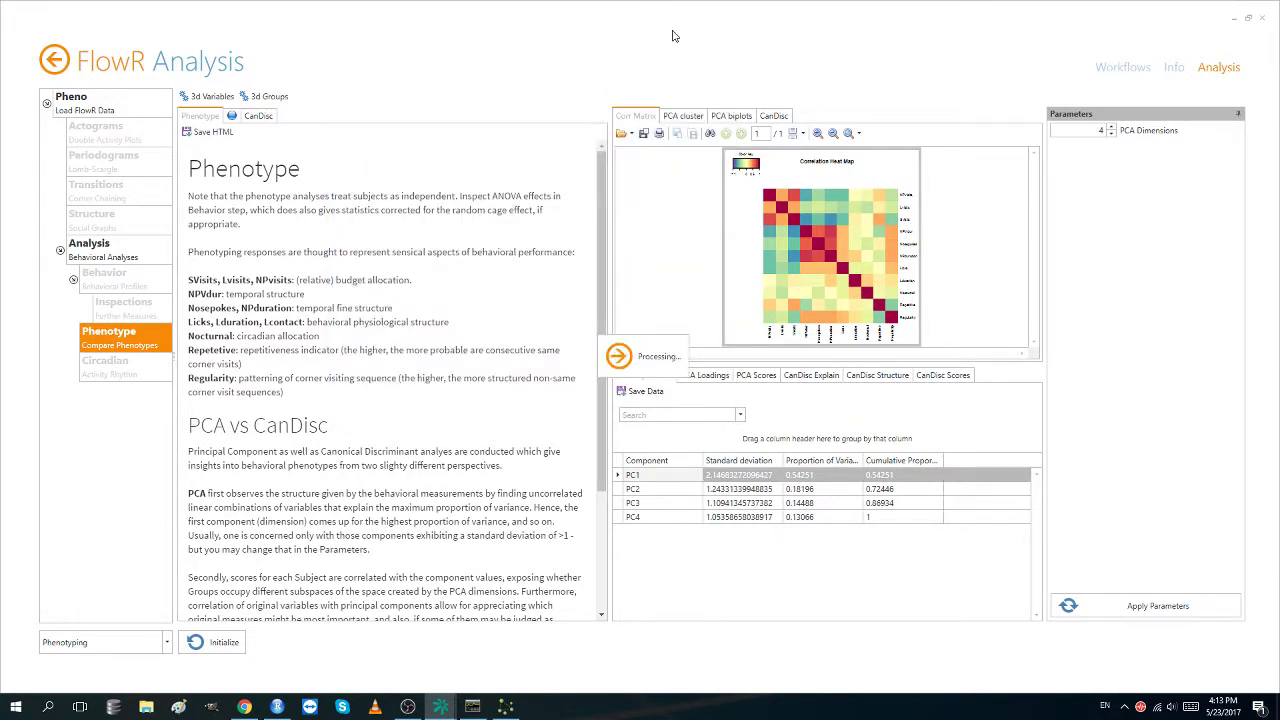
{"action": "mouse_move", "coordinate": [441, 707]}
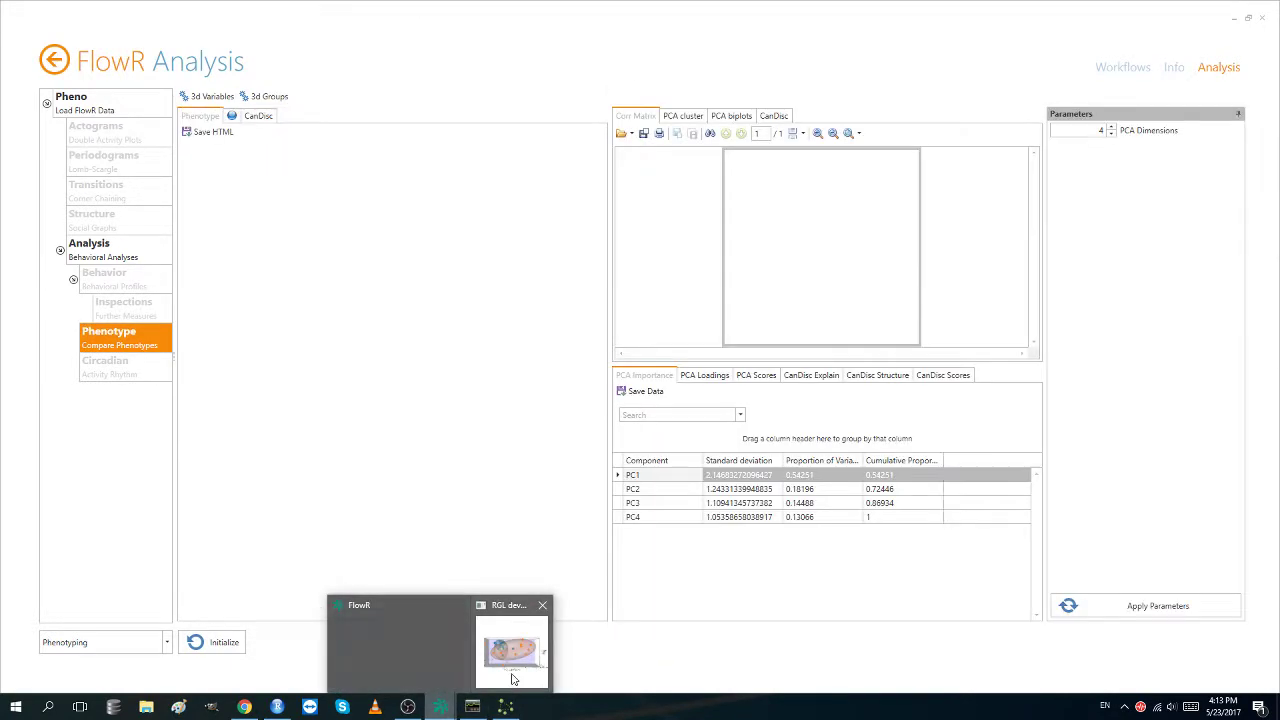
{"action": "mouse_move", "coordinate": [512, 679]}
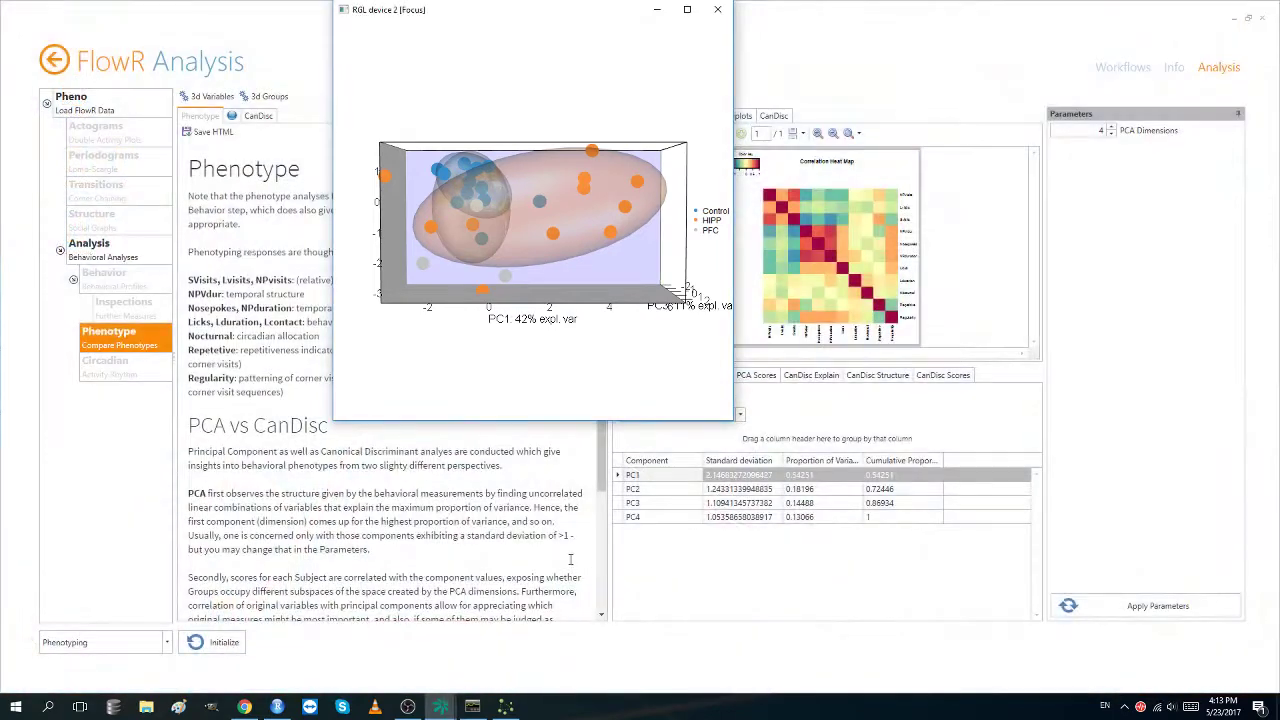
{"action": "left_click", "coordinate": [686, 14]}
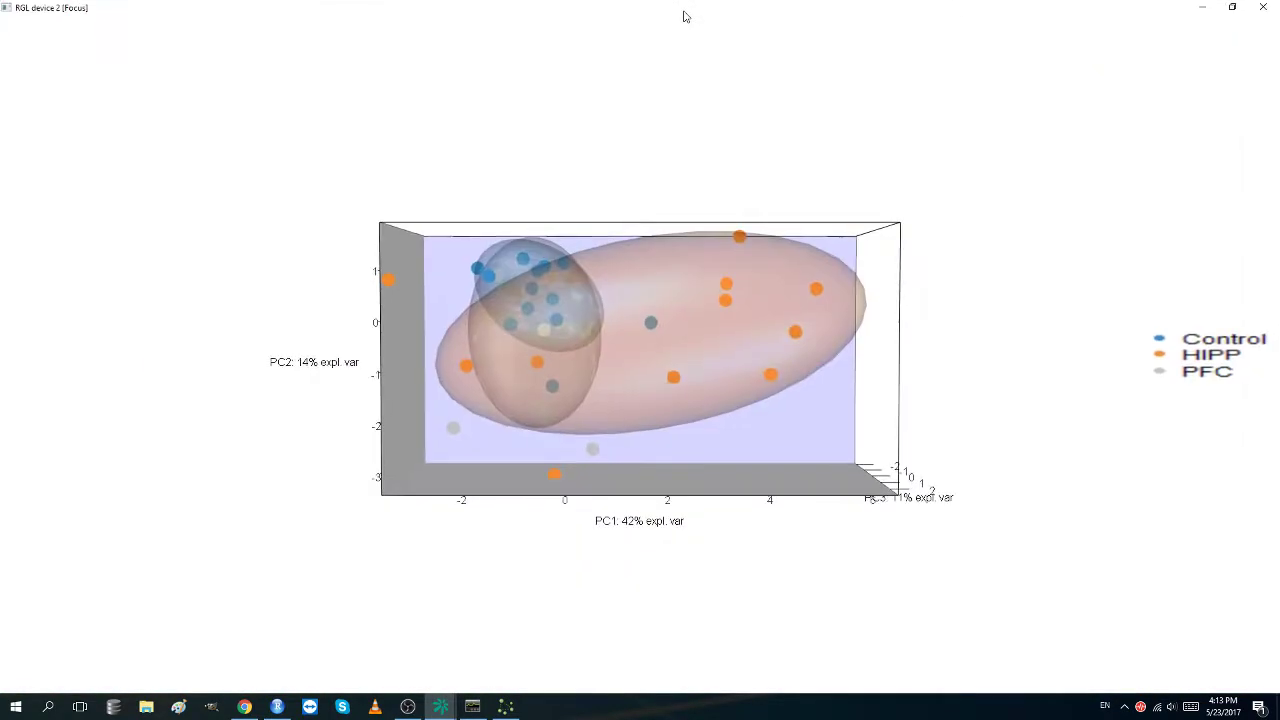
{"action": "left_click_drag", "start_coordinate": [855, 435], "coordinate": [1018, 516]}
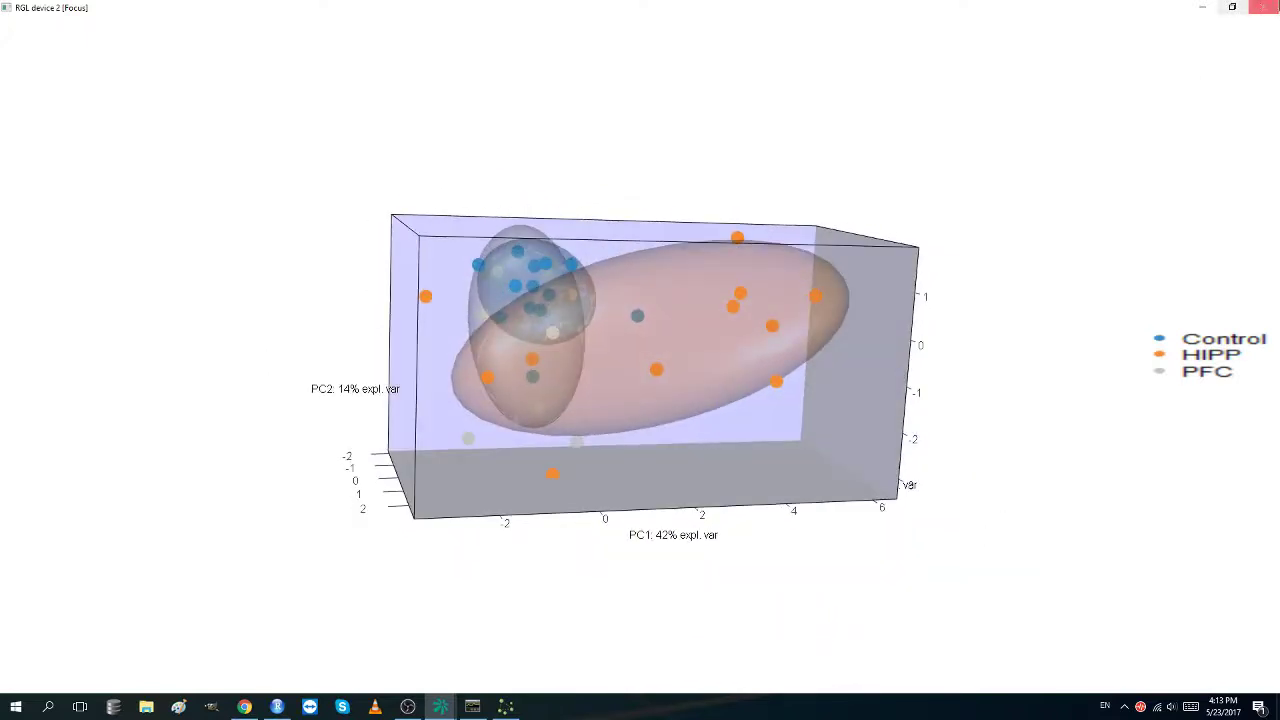
{"action": "left_click", "coordinate": [1232, 8]}
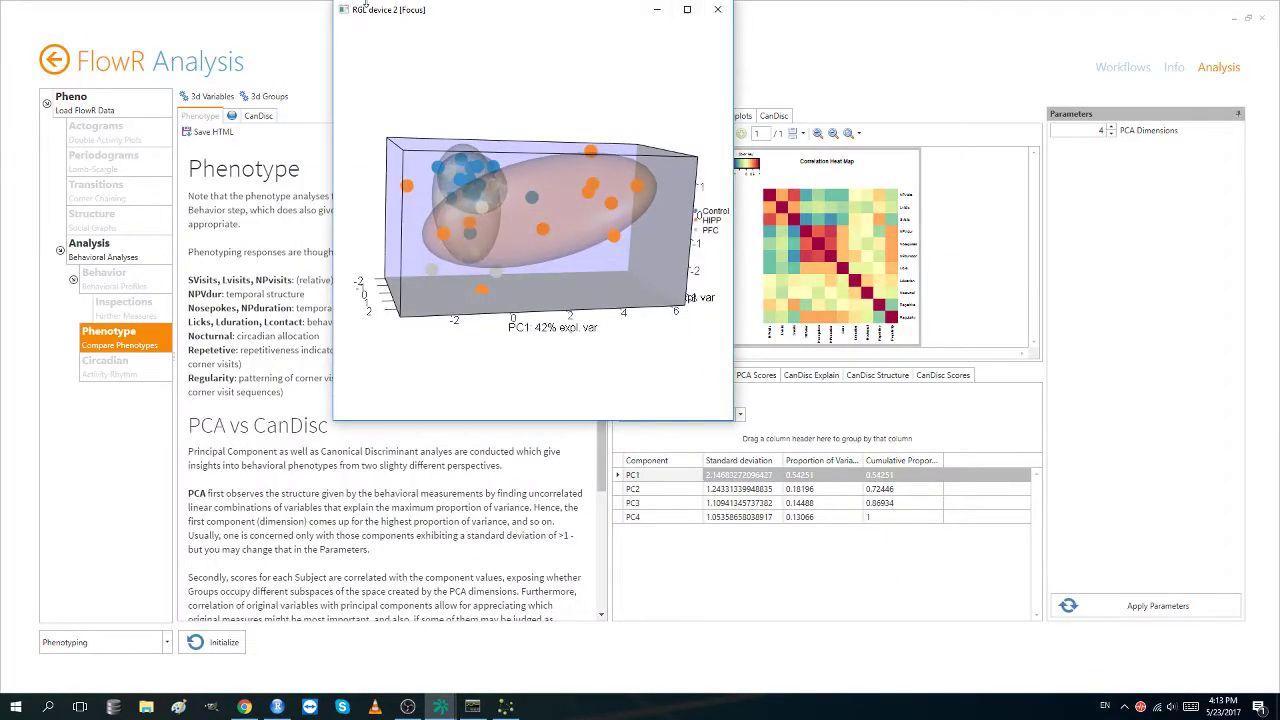
{"action": "left_click_drag", "start_coordinate": [366, 12], "coordinate": [385, 96]}
Read through the CanDisc report with the canonical discriminant analysis statistics for Group.
{"action": "left_click", "coordinate": [258, 120]}
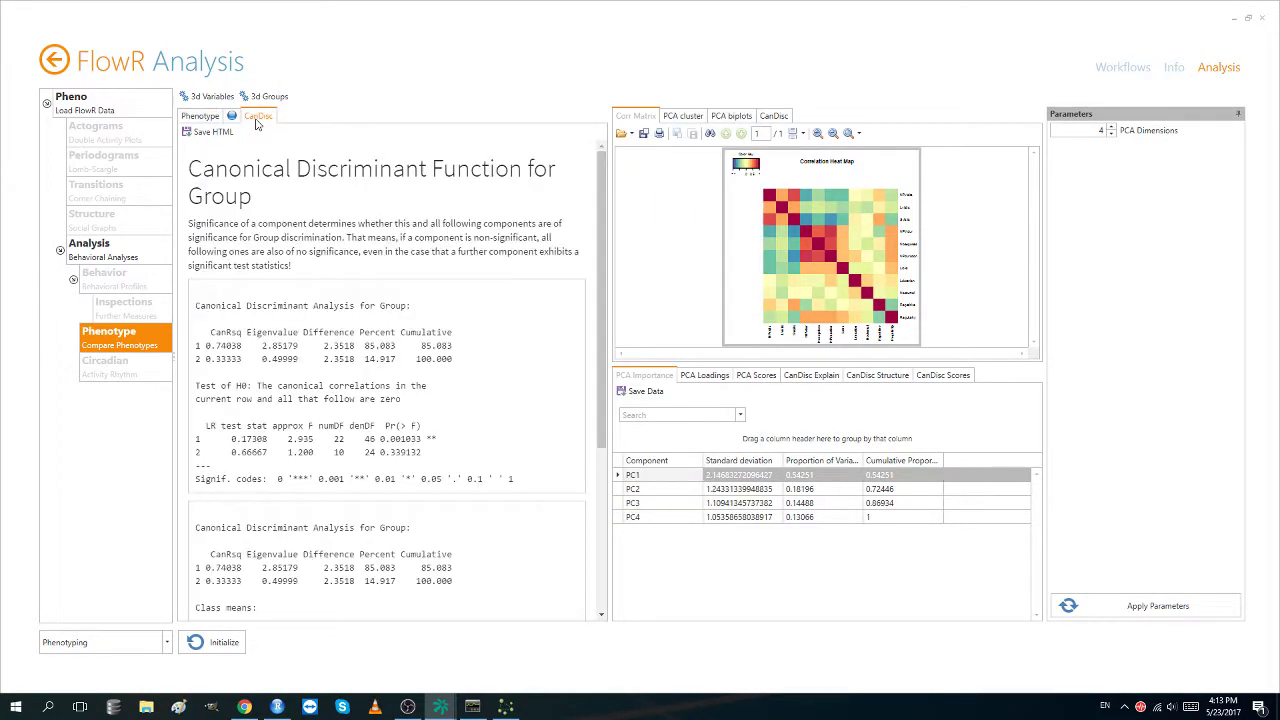
{"action": "scroll", "coordinate": [428, 207], "scroll_direction": "down", "scroll_amount": 5}
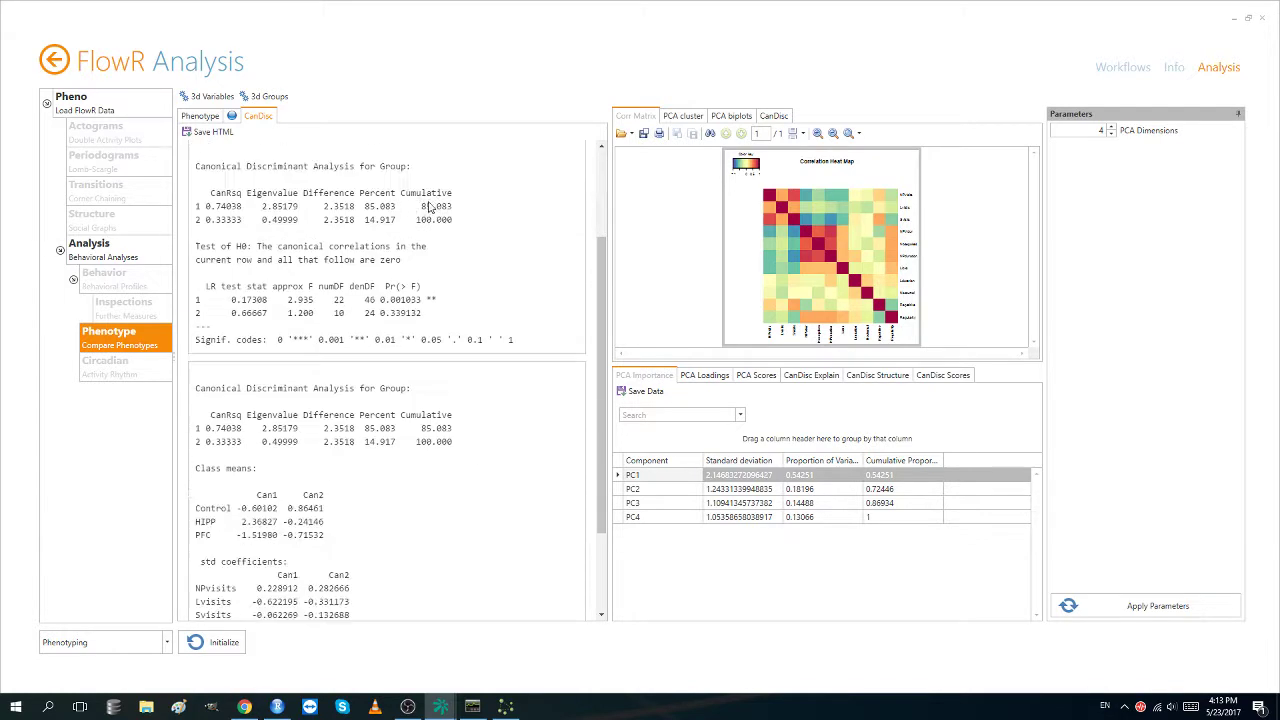
{"action": "scroll", "coordinate": [428, 207], "scroll_direction": "up", "scroll_amount": 5}
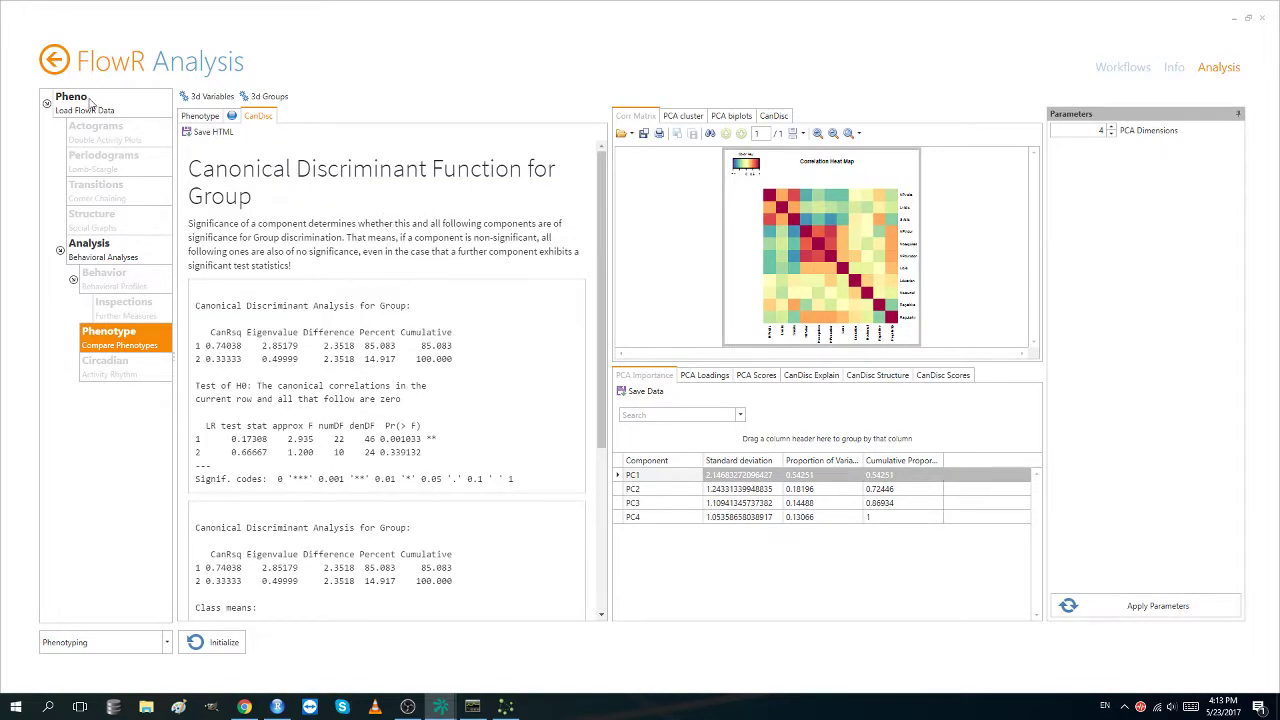
Review the list of available analysis workflows and close it.
{"action": "left_click", "coordinate": [165, 643]}
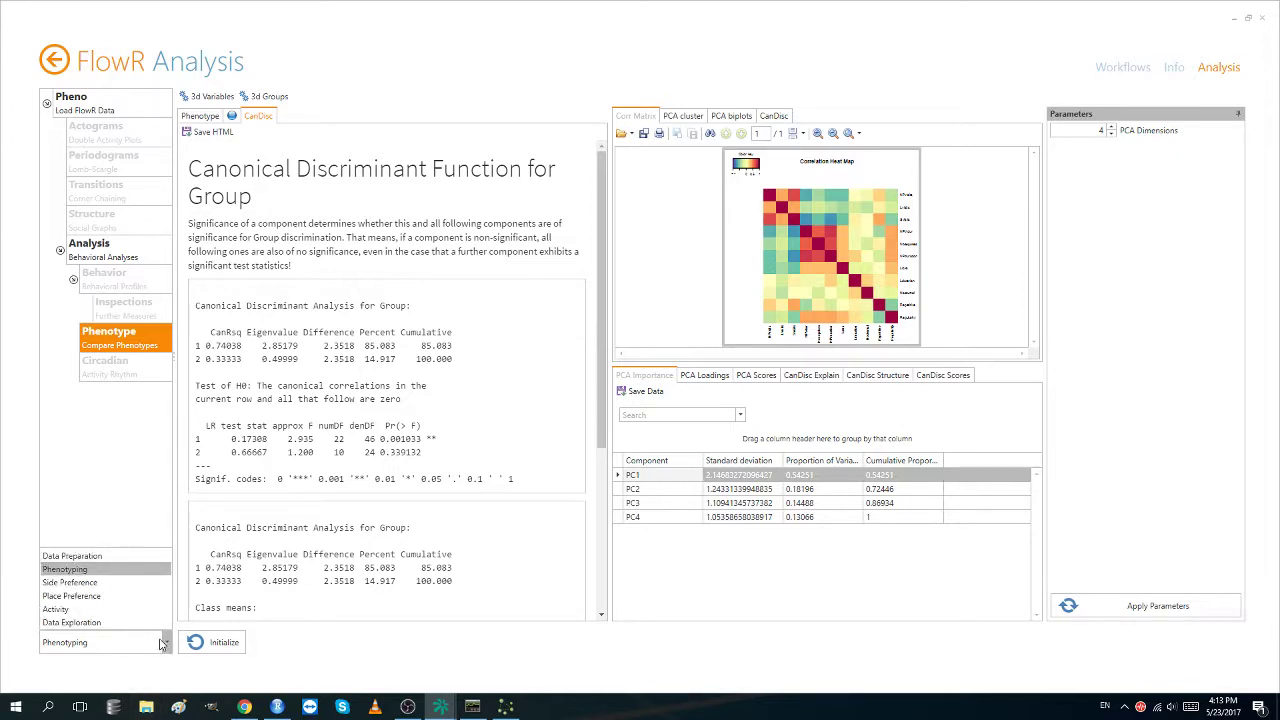
{"action": "left_click", "coordinate": [414, 654]}
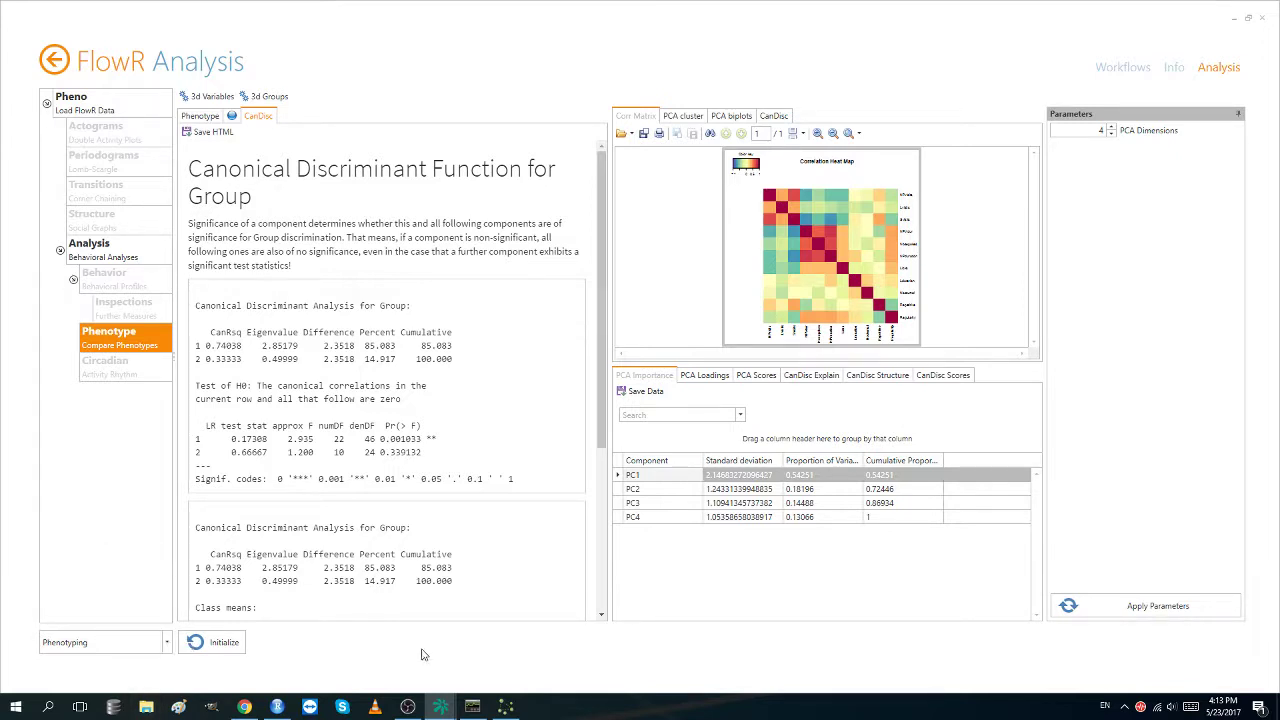
Switch to IntelliCage Plus Analyzer, look through the Visit records, and minimize it to return to FlowR.
{"action": "left_click", "coordinate": [473, 707]}
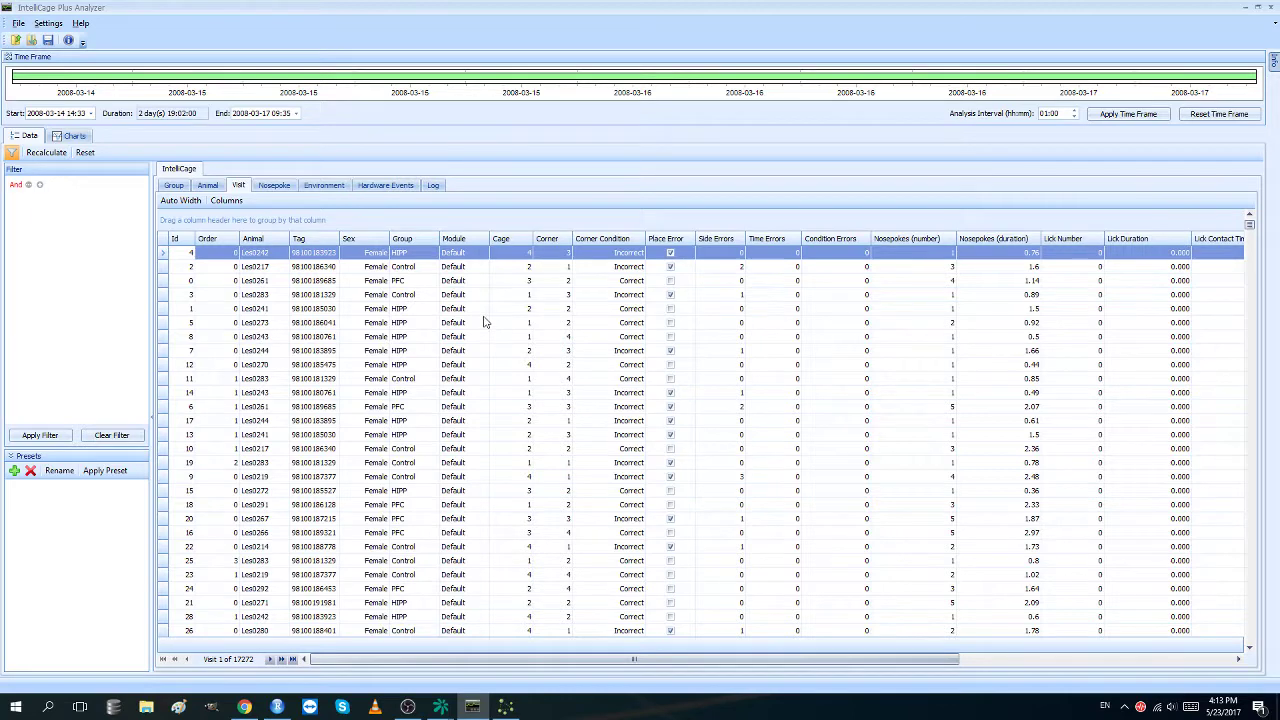
{"action": "scroll", "coordinate": [466, 321], "scroll_direction": "down", "scroll_amount": 15}
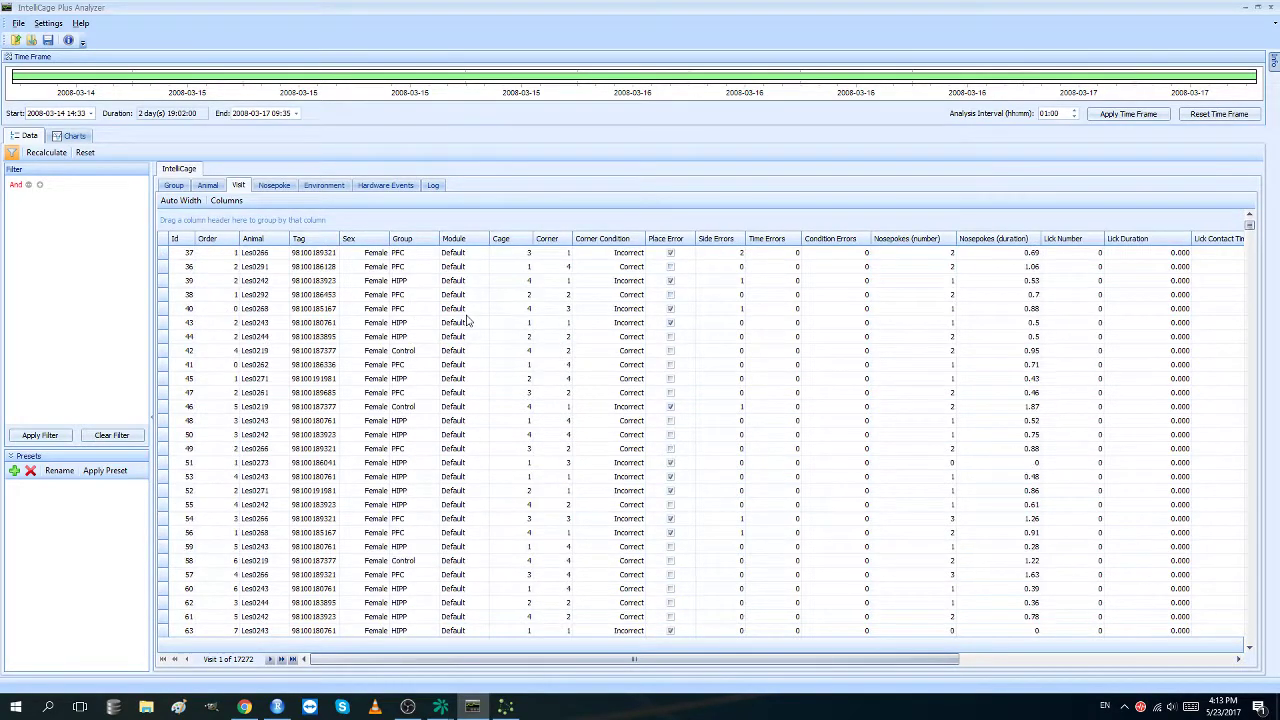
{"action": "scroll", "coordinate": [466, 321], "scroll_direction": "down", "scroll_amount": 9}
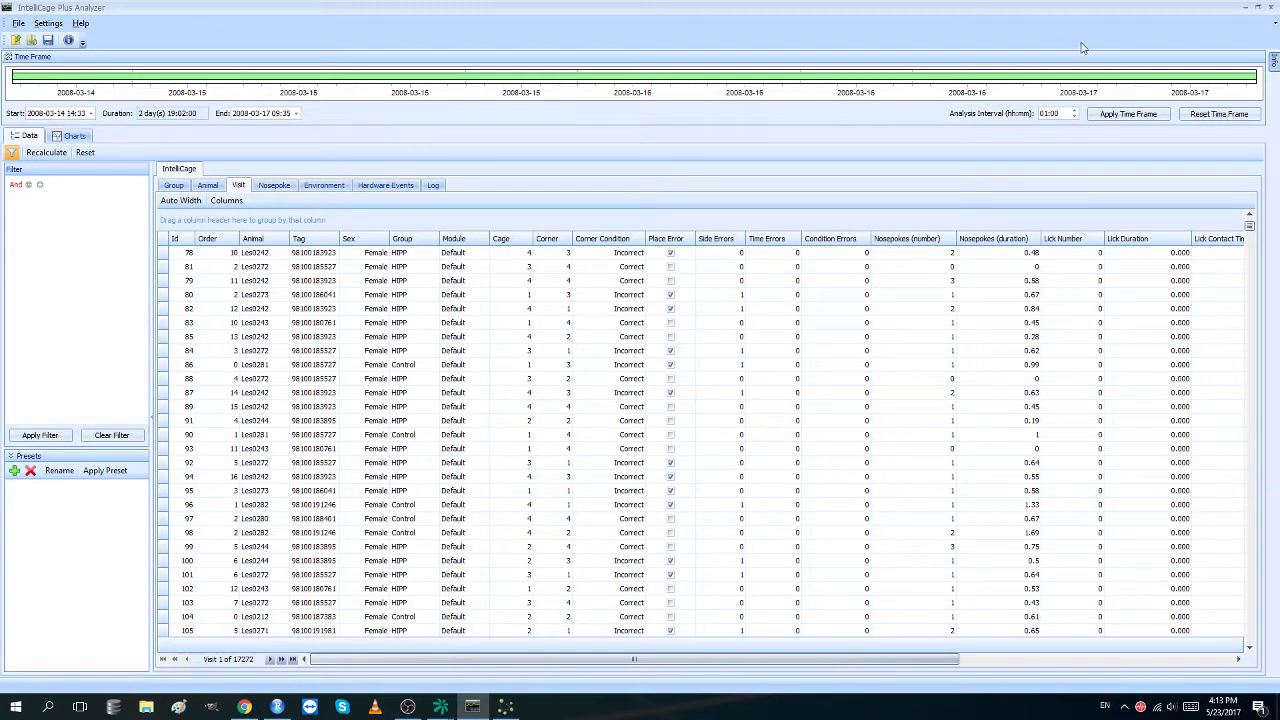
{"action": "left_click", "coordinate": [1244, 8]}
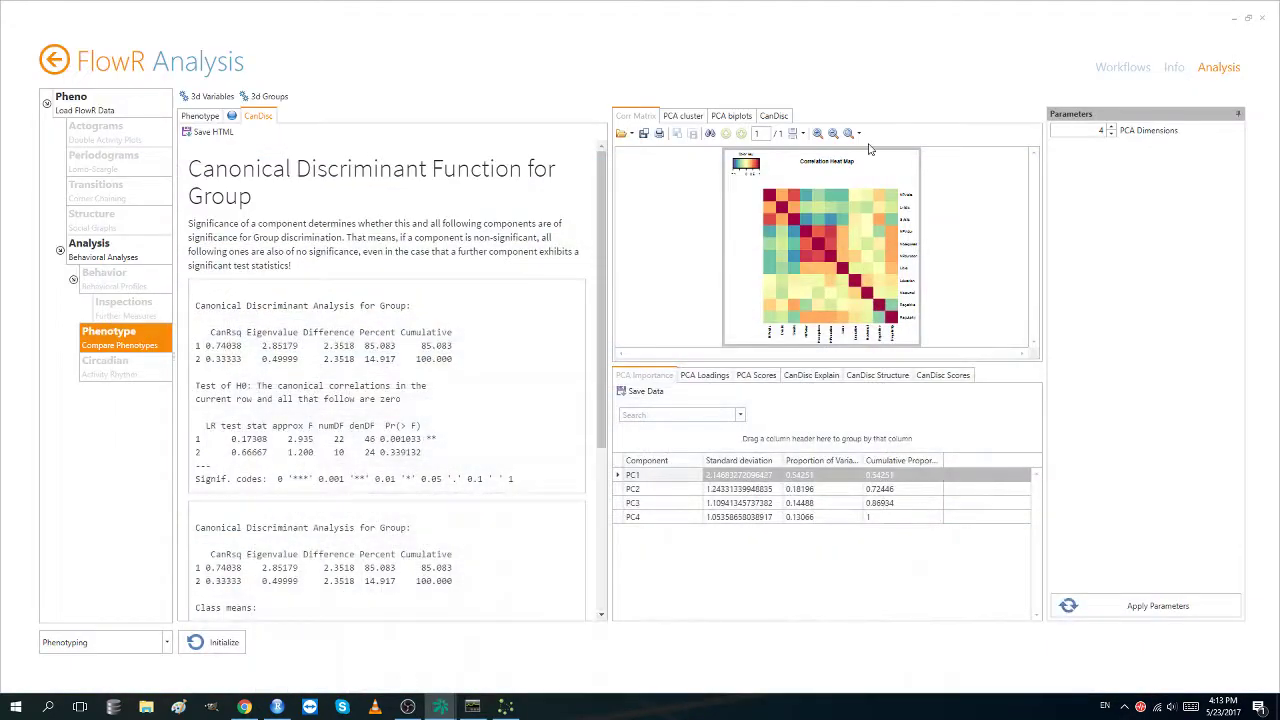
Go to the FlowR Workflows page and display the Data Preparation workflow diagram.
{"action": "left_click", "coordinate": [1125, 68]}
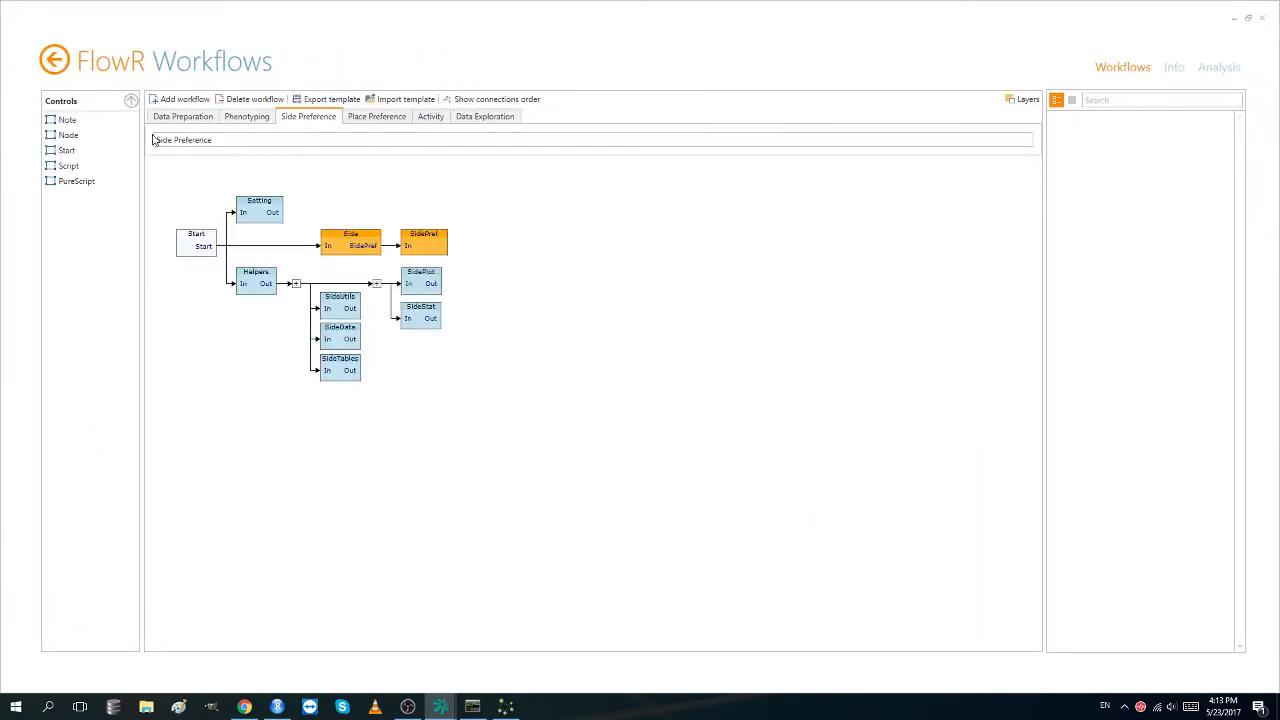
{"action": "left_click", "coordinate": [184, 118]}
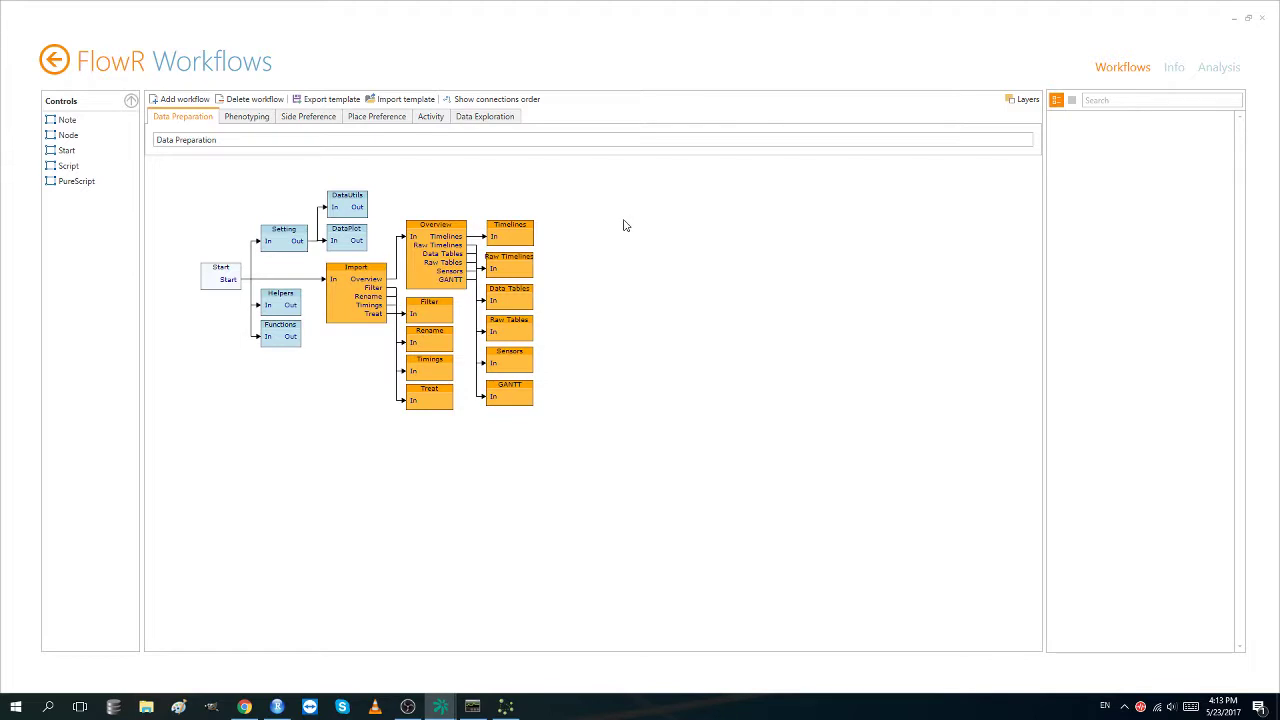